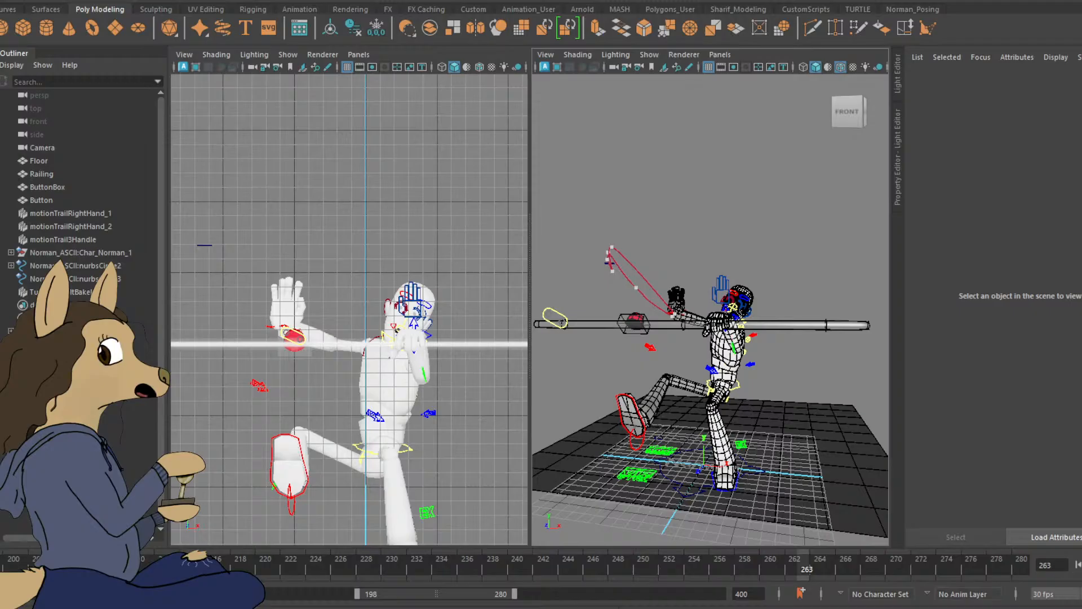
Step: Extend the visible playback range to cover the whole animation through frame 400
click(417, 180)
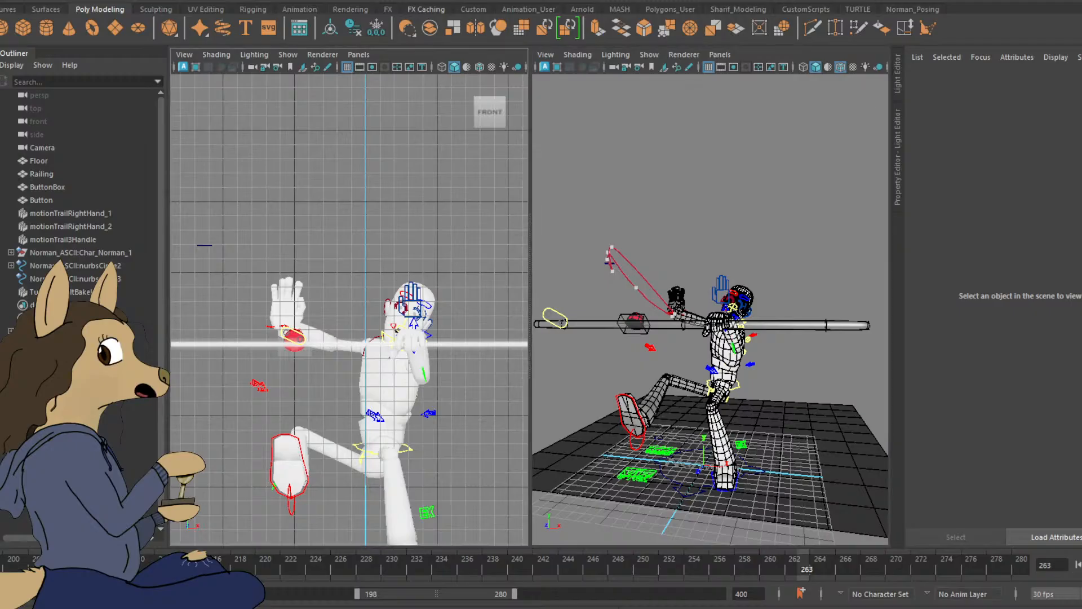
alt+drag(666, 281, 788, 292)
alt+middle_drag(788, 292, 756, 292)
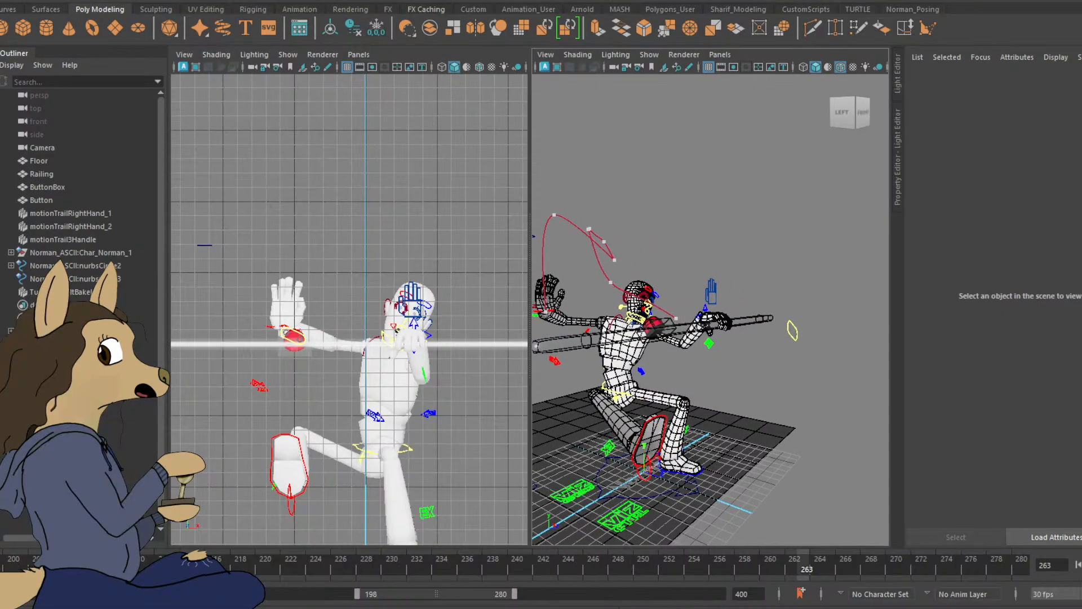
alt+drag(756, 293, 671, 325)
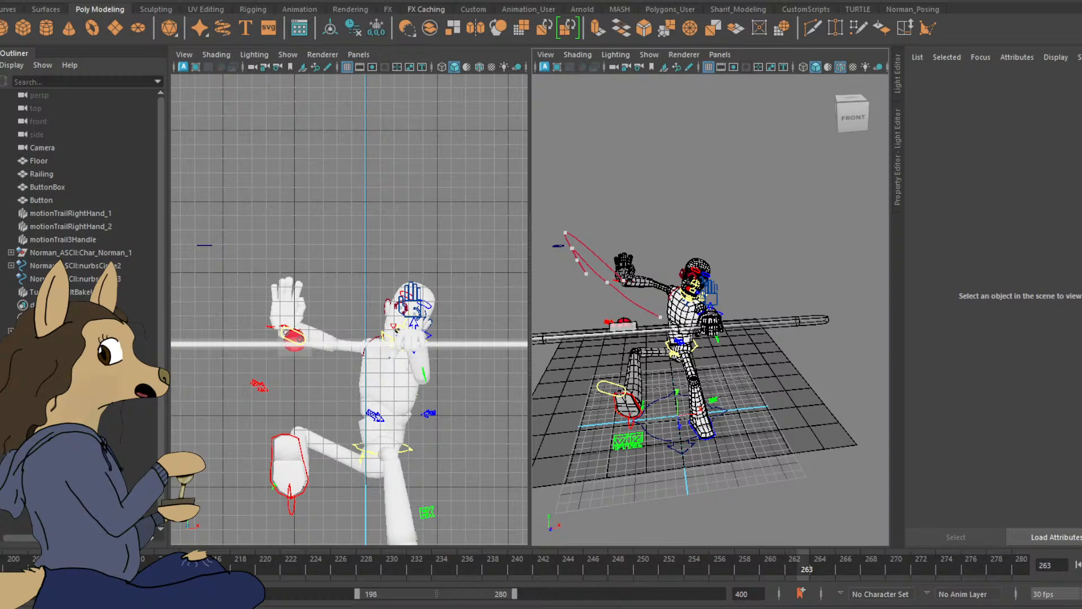
drag(436, 593, 87, 594)
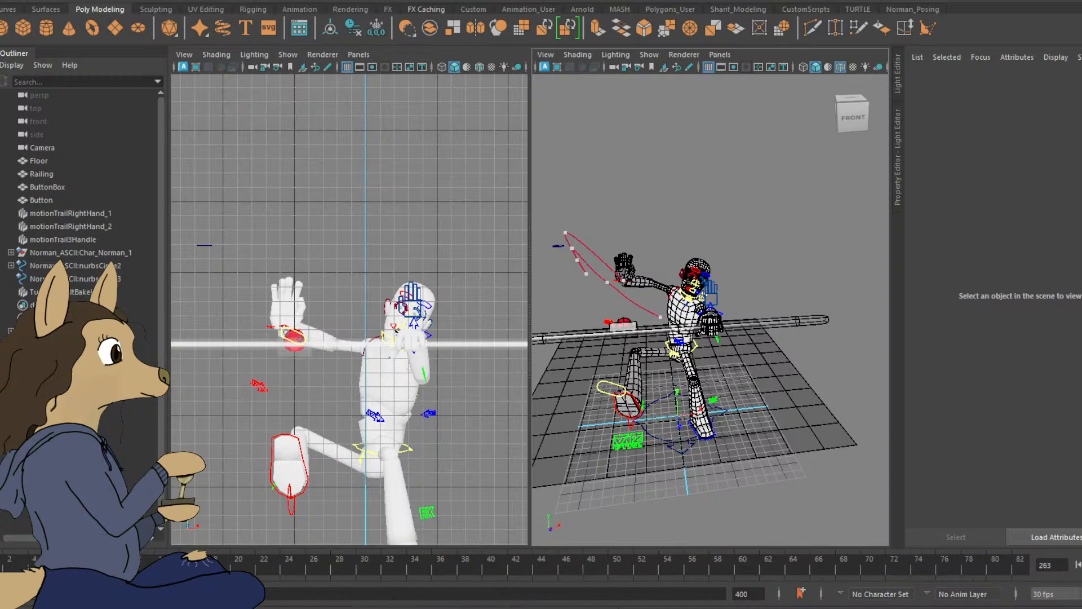
drag(264, 594, 723, 594)
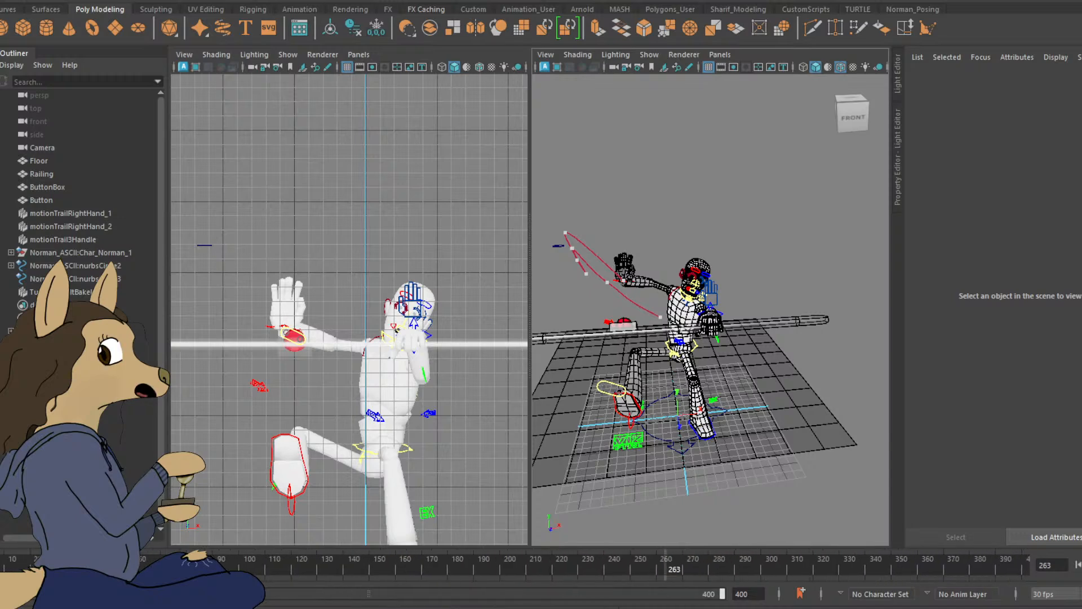
Step: Return to the animation's first frame and play it through to review the character's full motion
key(alt+shift+v)
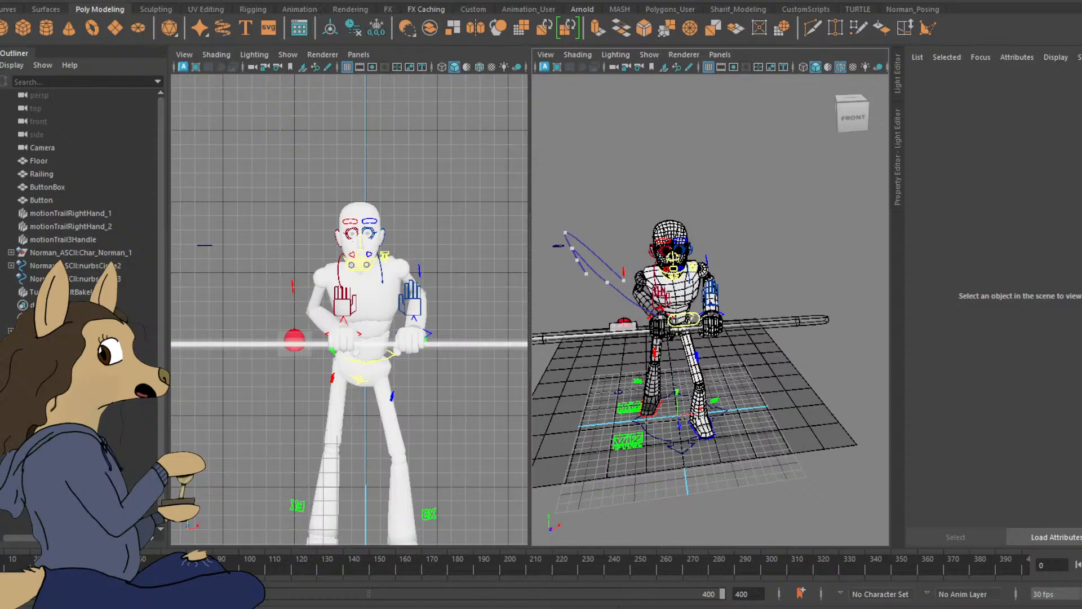
alt+middle_drag(350, 315, 356, 263)
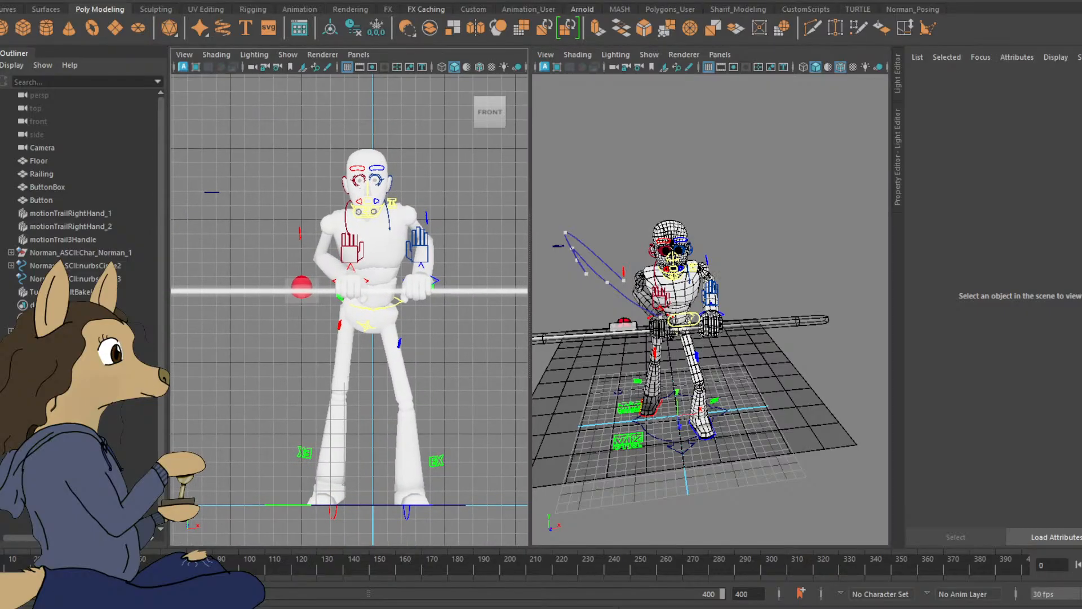
alt+drag(654, 246, 695, 205)
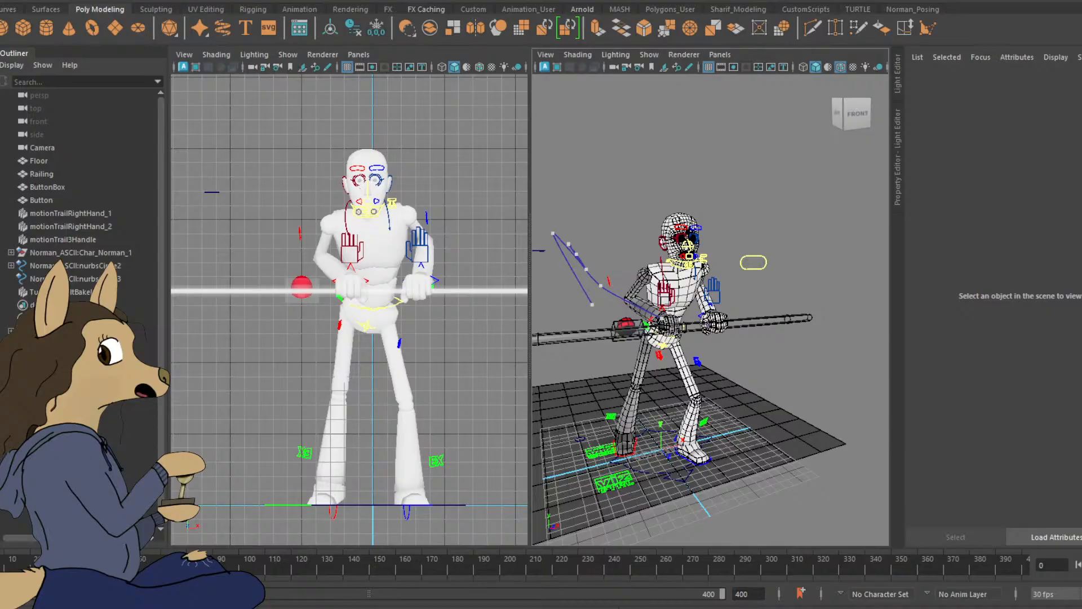
scroll(710, 310, down, 1)
alt+middle_drag(699, 305, 724, 307)
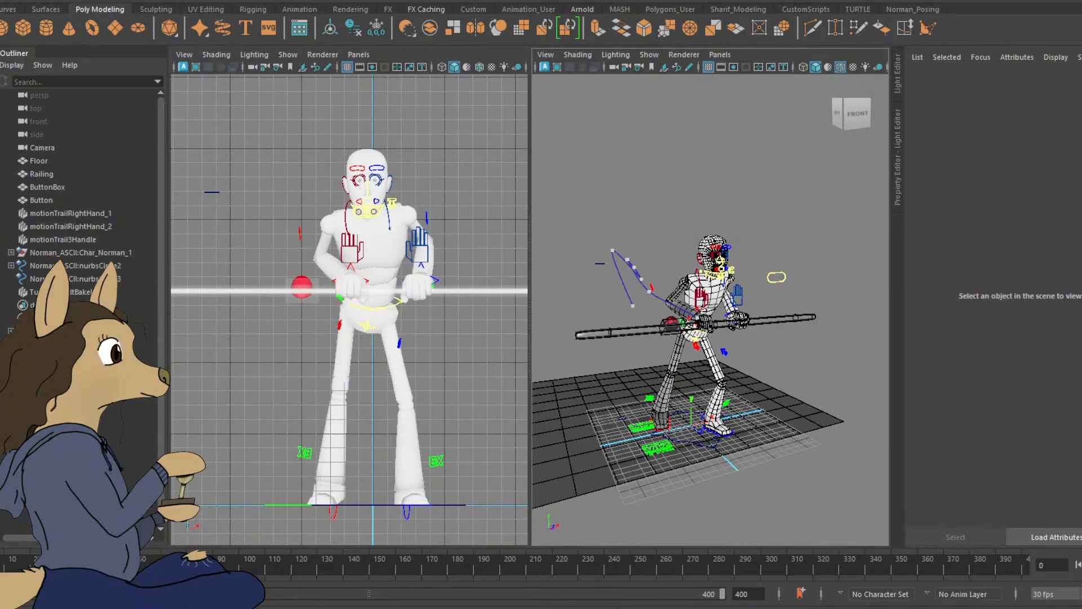
scroll(711, 309, up, 3)
scroll(710, 309, down, 3)
key(alt+v)
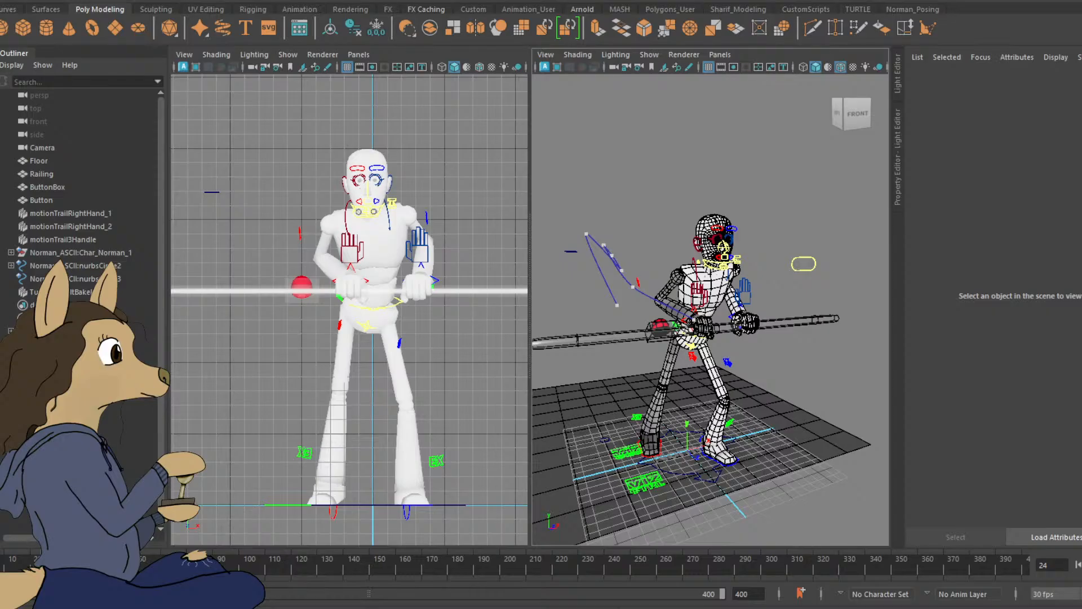
key(alt+v)
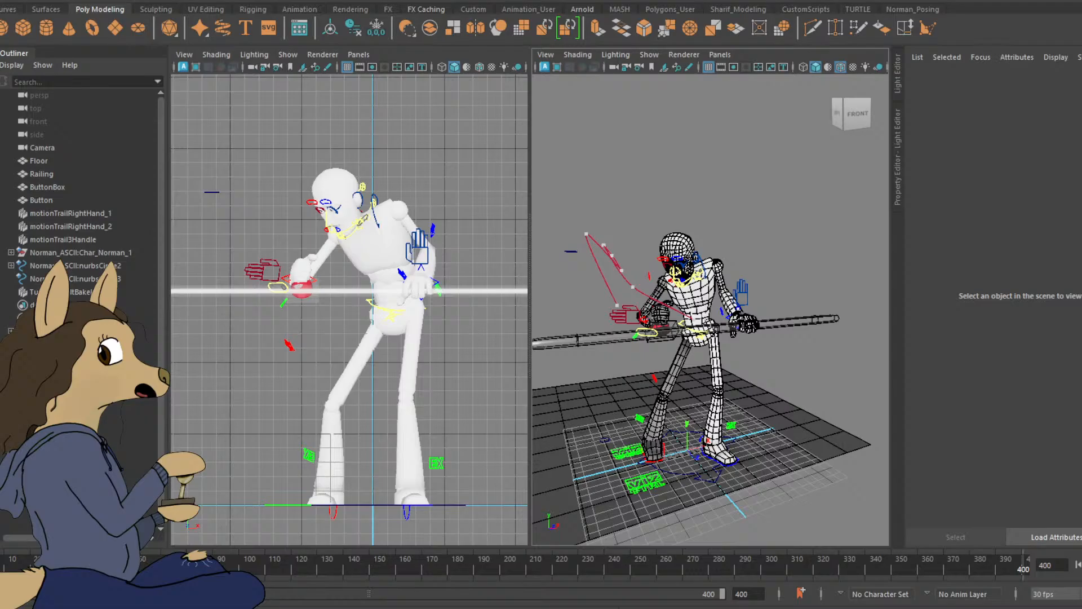
Step: Select the character's right arm IK control and scrub between frames 245 and 302 to examine the hand's rotation
alt+drag(699, 338, 755, 355)
click(668, 335)
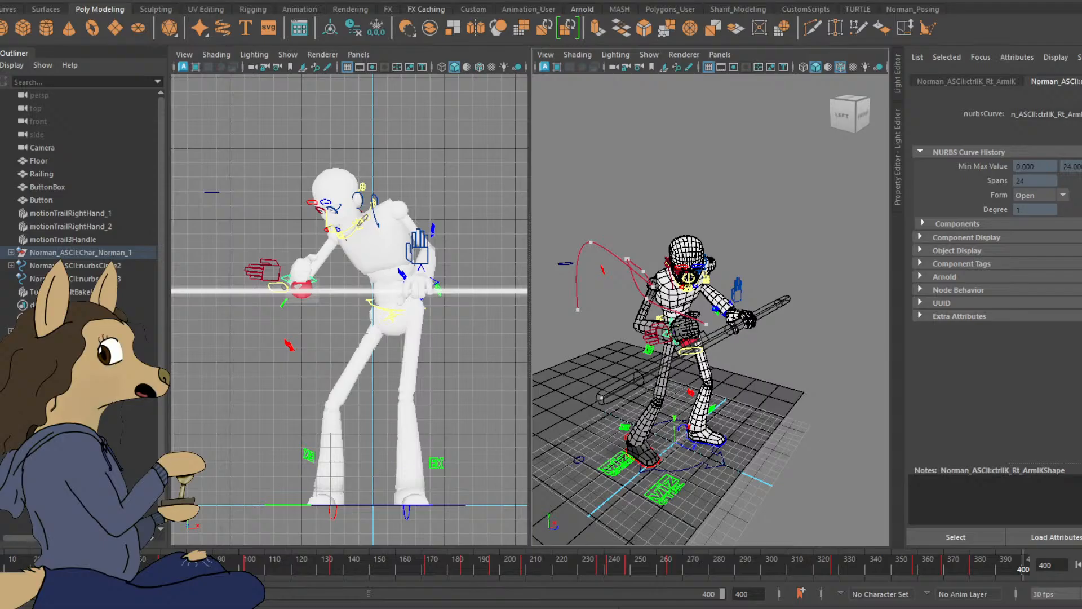
key(alt+v)
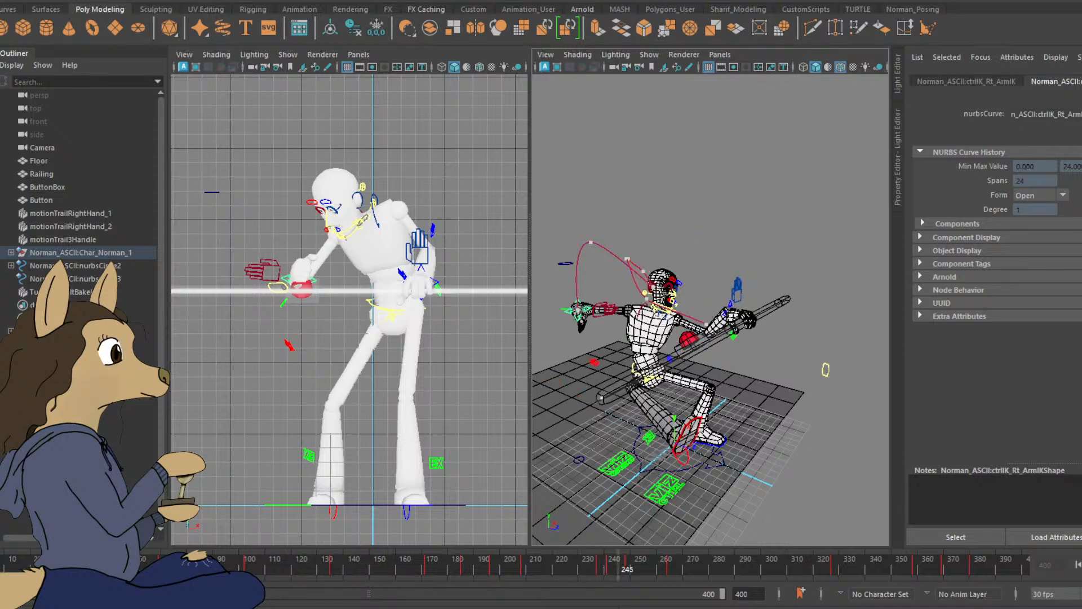
mouse_move(709, 566)
mouse_down()
mouse_move(722, 565)
mouse_move(639, 566)
mouse_move(662, 566)
mouse_up()
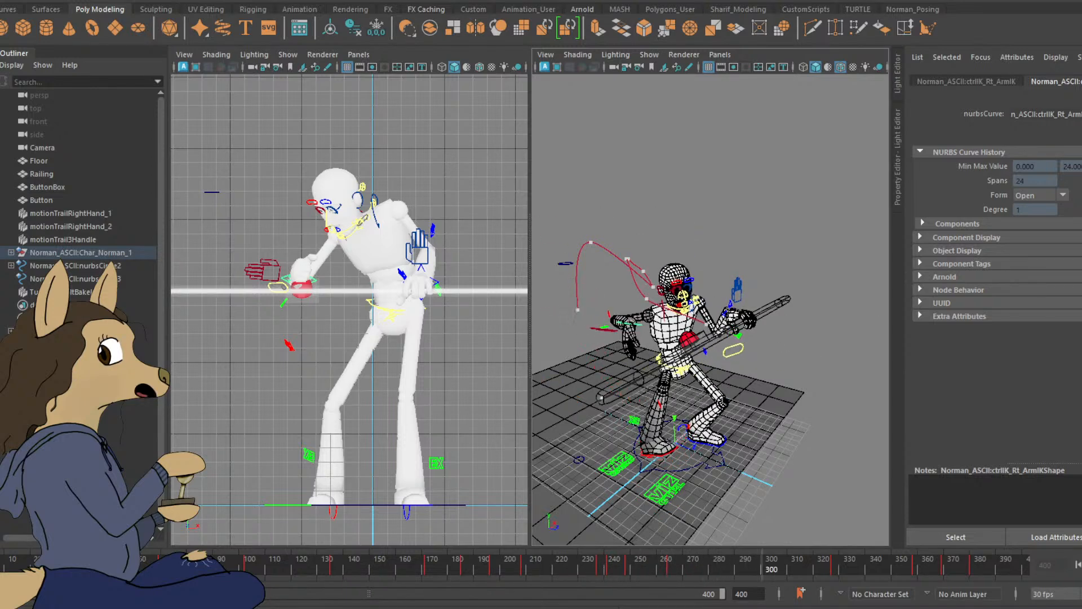
mouse_move(836, 565)
mouse_down()
mouse_move(672, 565)
mouse_move(768, 565)
mouse_up()
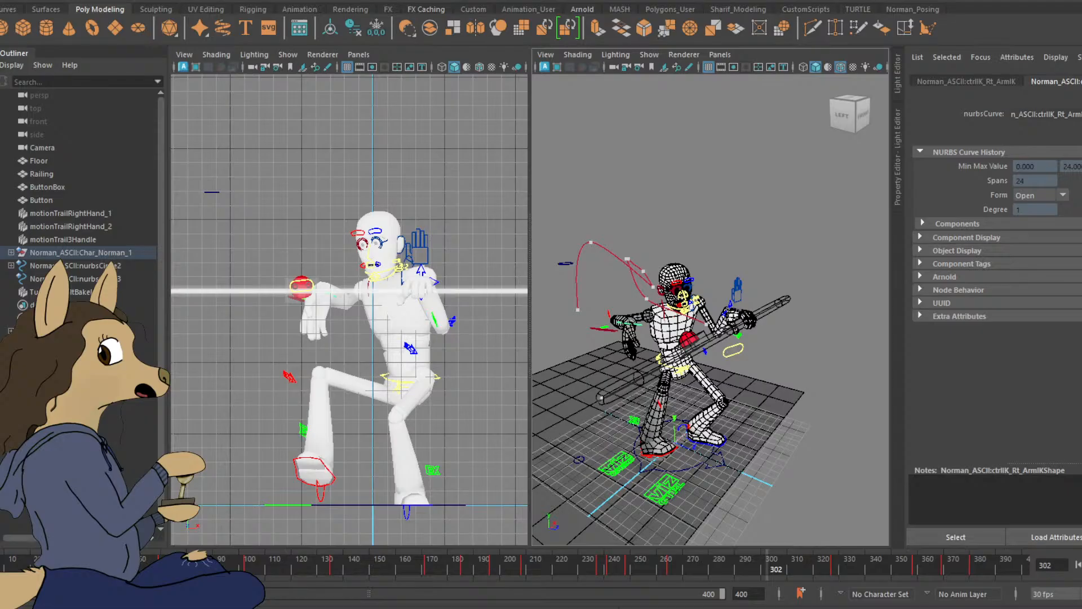
mouse_move(418, 565)
mouse_down()
mouse_move(828, 566)
mouse_move(635, 566)
mouse_up()
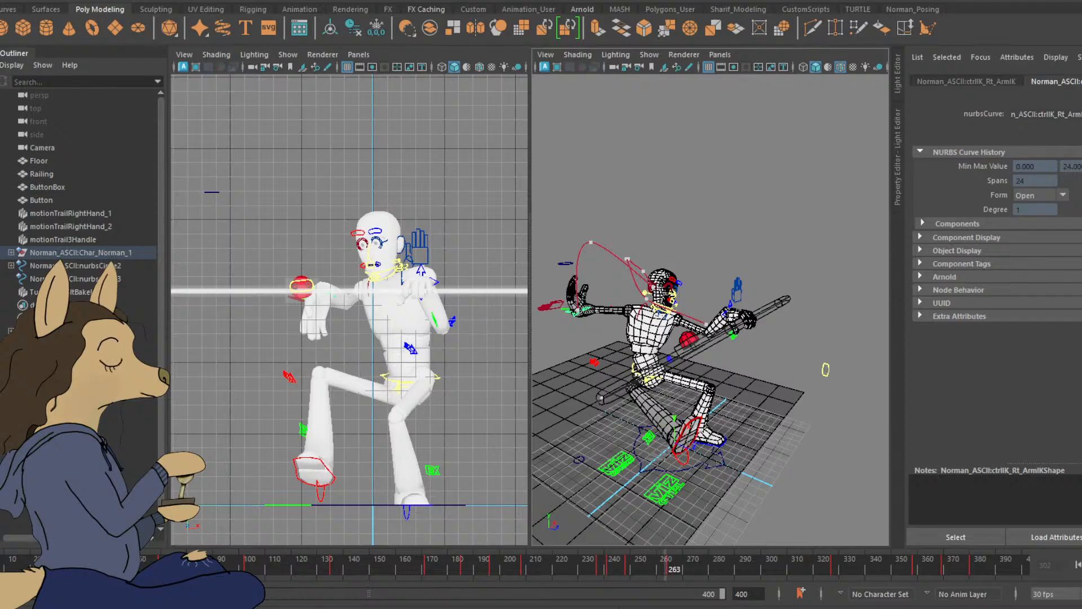
key(Escape)
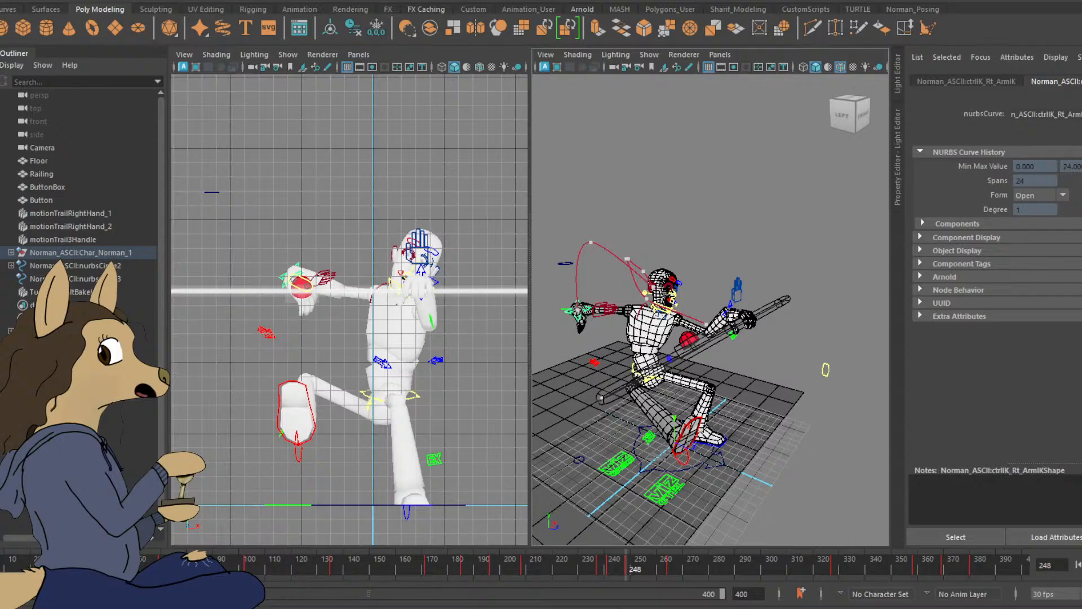
Step: Examine the right hand's pose and motion trail at frame 248 from several angles
alt+drag(749, 350, 758, 327)
alt+middle_drag(693, 350, 752, 355)
alt+drag(752, 355, 735, 319)
mouse_move(862, 316)
alt+mouse_down()
mouse_move(851, 288)
mouse_move(862, 295)
alt+mouse_up()
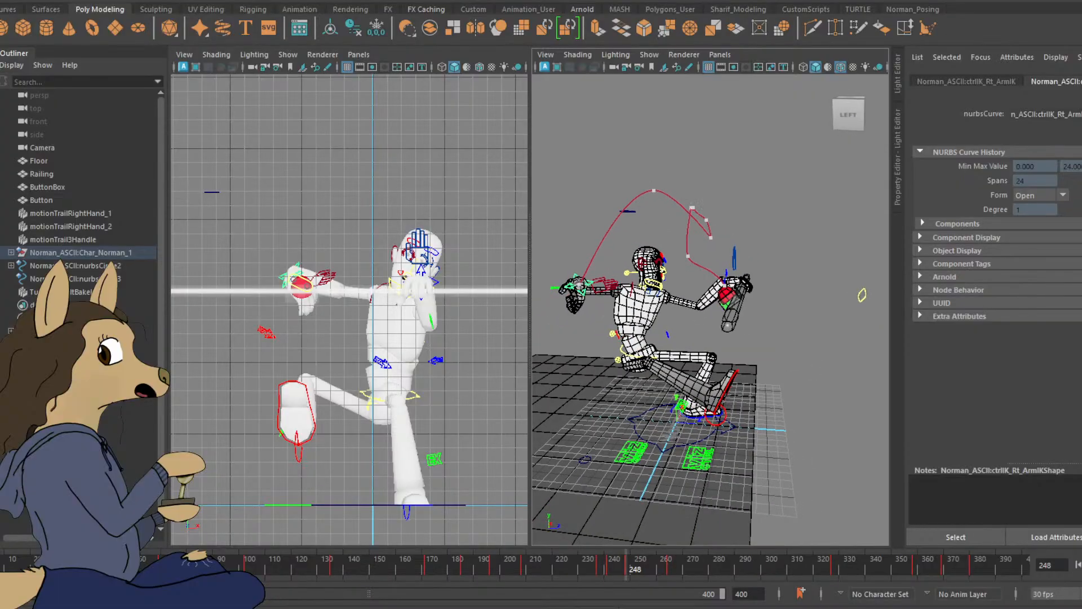
alt+drag(862, 295, 839, 291)
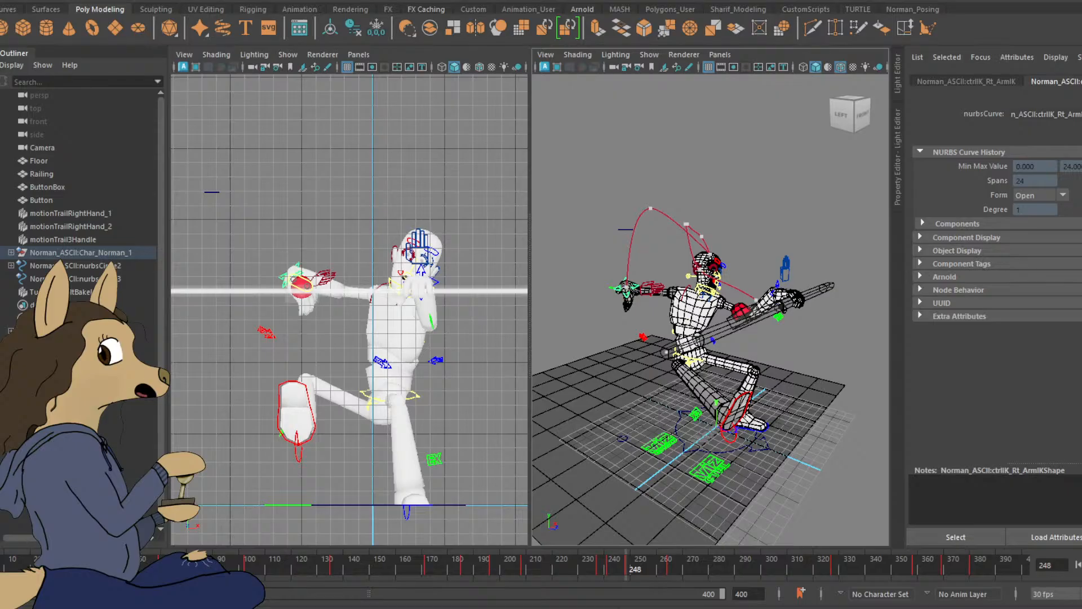
alt+drag(727, 338, 747, 360)
scroll(699, 318, up, 4)
scroll(764, 333, down, 5)
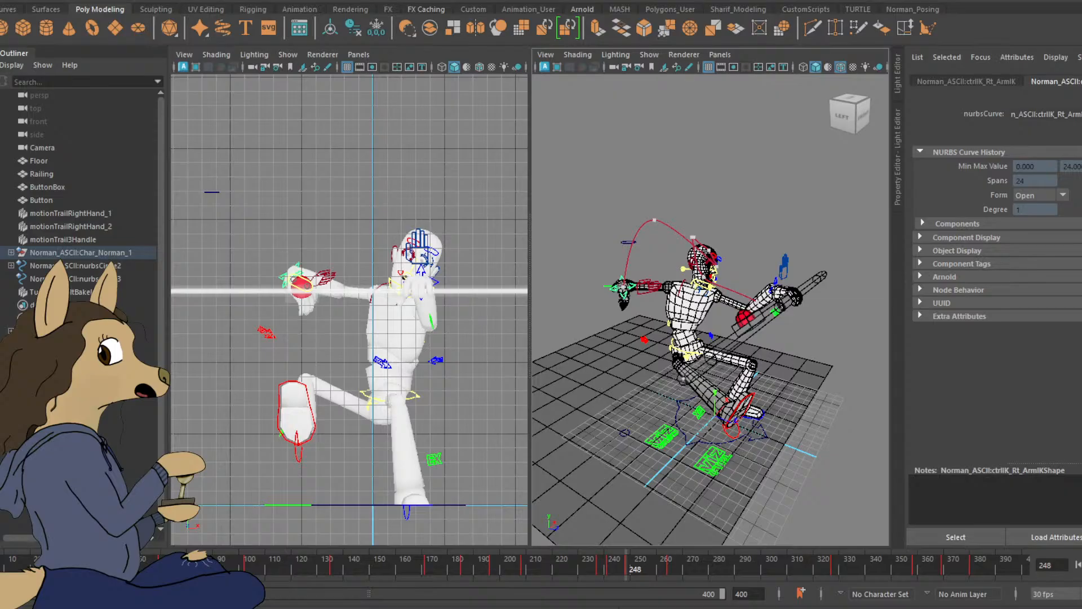
alt+drag(710, 316, 637, 277)
alt+middle_drag(778, 310, 729, 317)
alt+drag(729, 317, 767, 308)
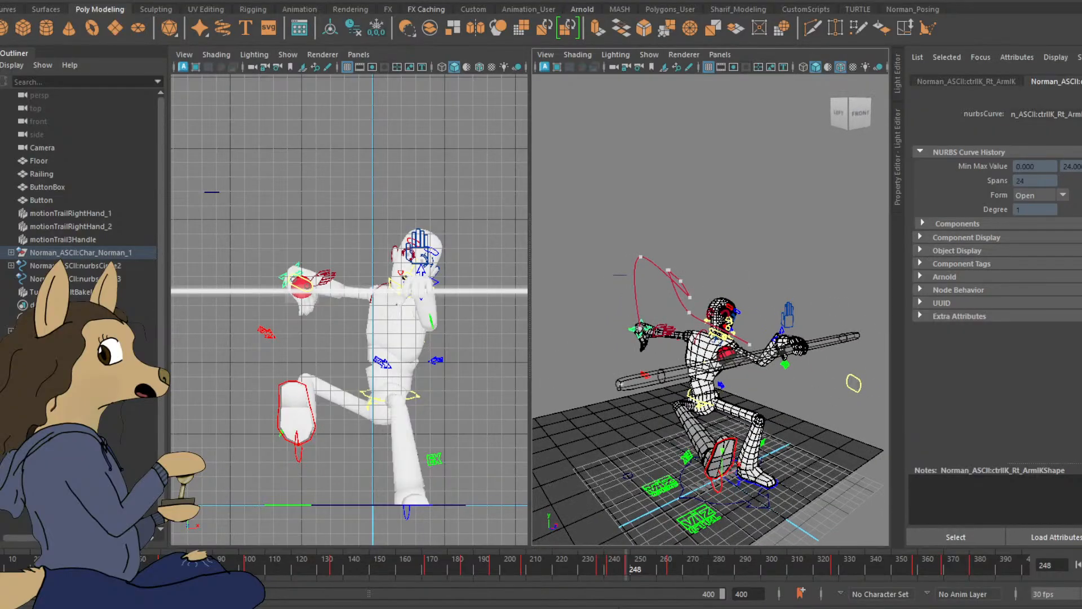
Step: Compare the right wrist and arm IK controls, keep the arm IK control selected, and advance from frame 248 to its key at frame 263
click(665, 330)
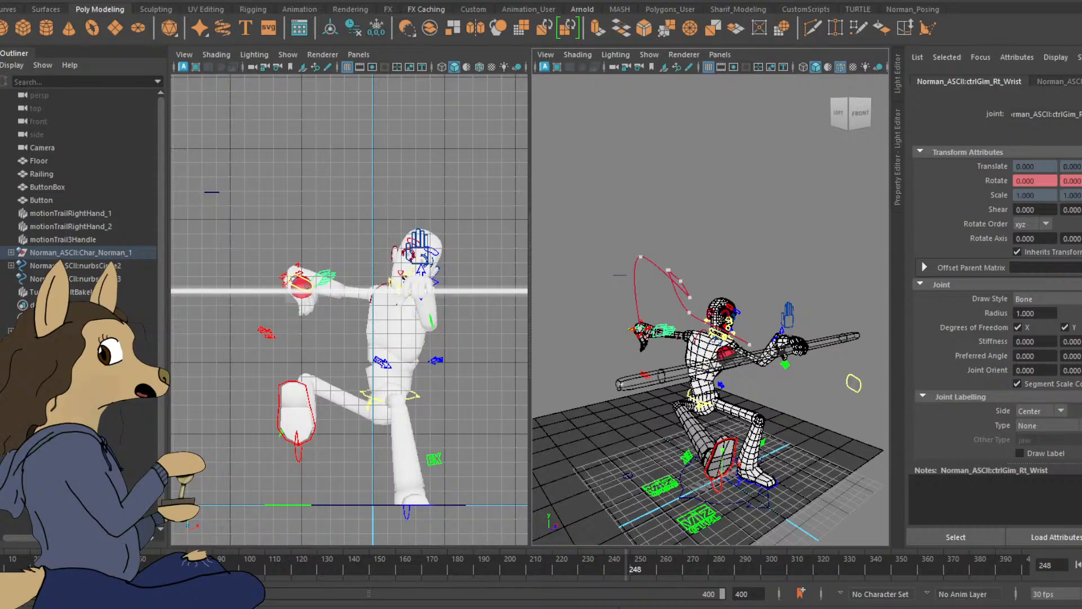
click(638, 317)
click(664, 331)
click(630, 319)
click(634, 329)
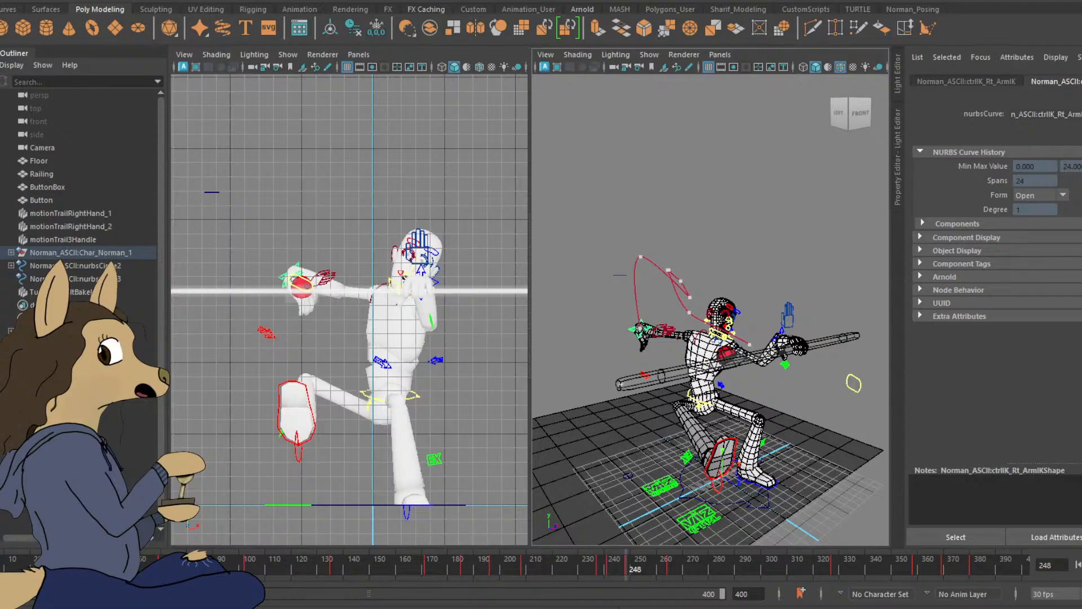
mouse_move(627, 564)
mouse_down()
mouse_move(641, 564)
mouse_move(628, 565)
mouse_up()
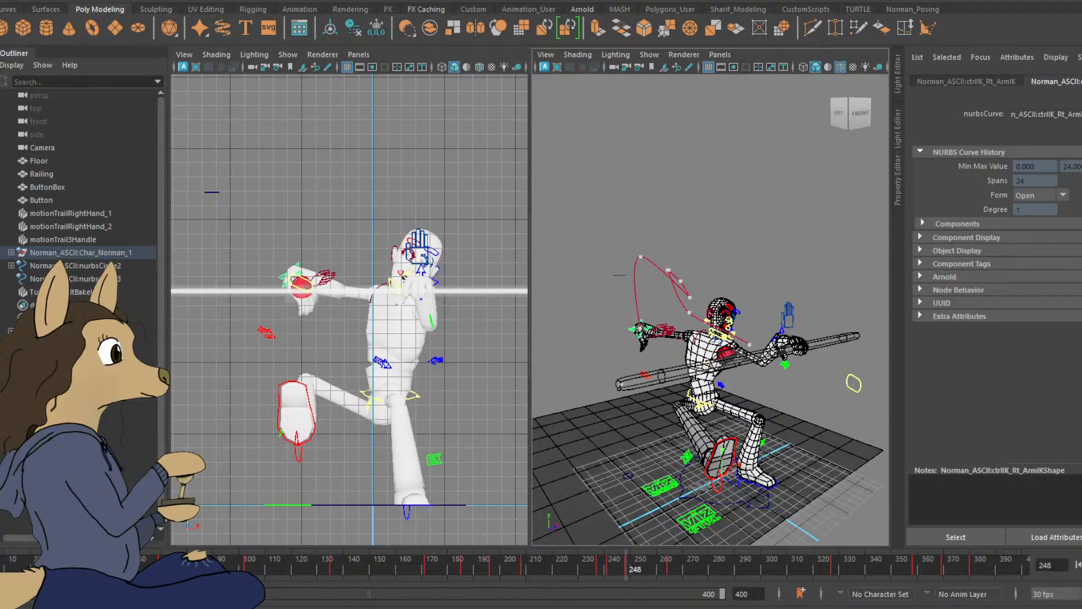
key(period)
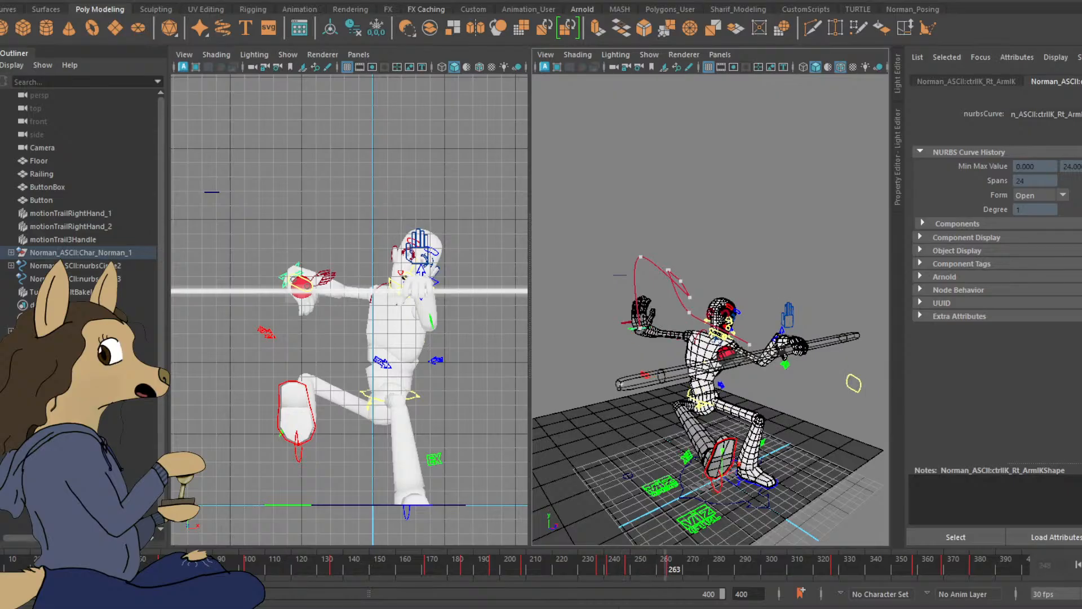
Step: Replace the front view with the Graph Editor showing the right arm IK control's animation curves
click(358, 55)
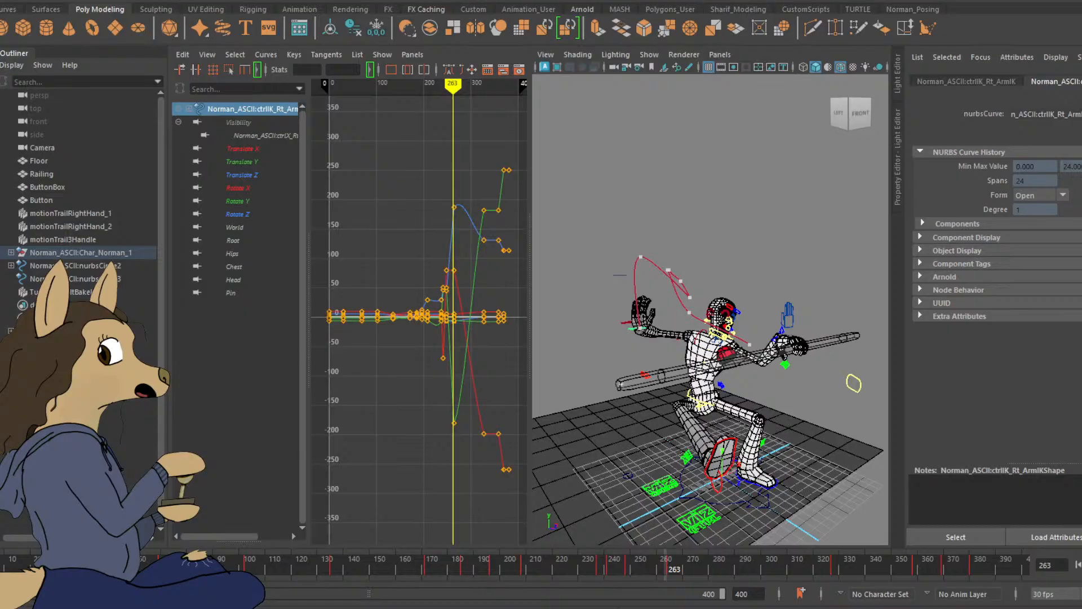
alt+middle_drag(710, 310, 680, 283)
scroll(420, 320, up, 8)
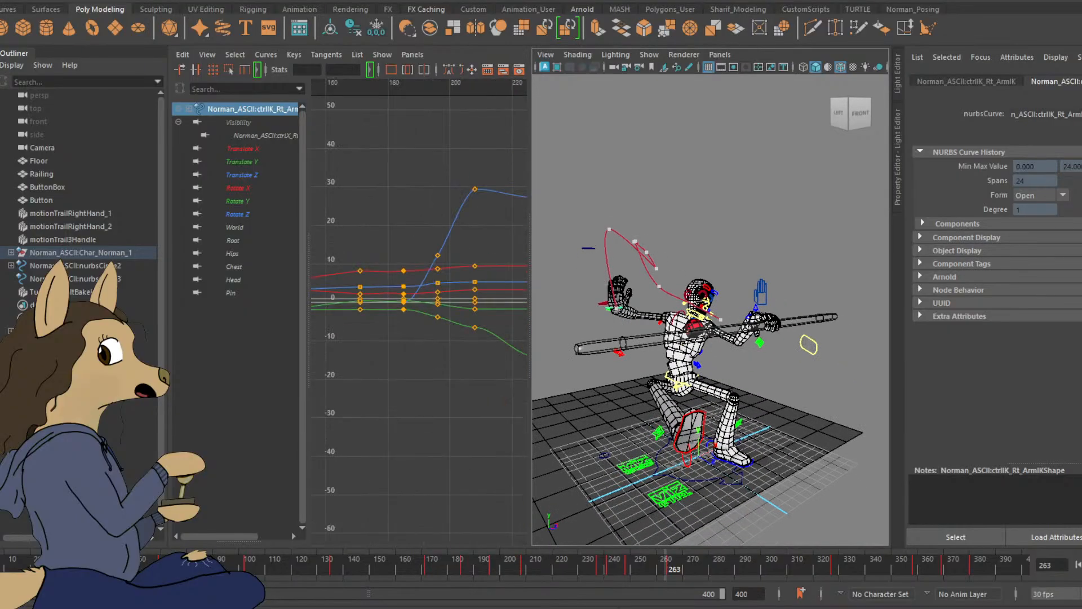
alt+drag(502, 307, 469, 305)
mouse_move(470, 305)
alt+middle_down()
mouse_move(357, 308)
mouse_move(327, 343)
alt+middle_up()
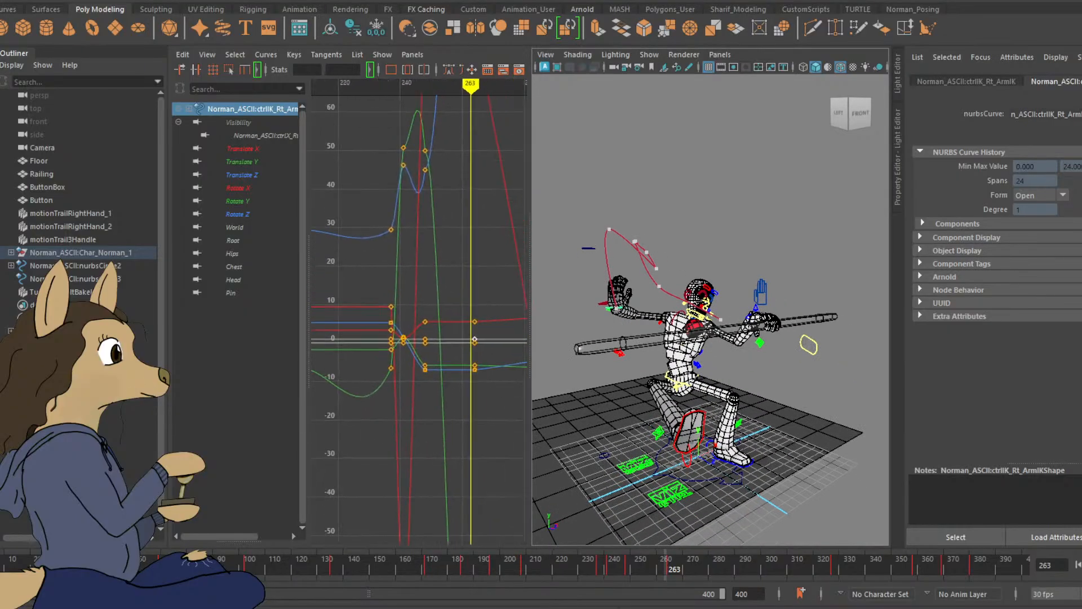
scroll(419, 320, down, 4)
alt+middle_drag(420, 320, 391, 312)
Step: Move the current time to frame 248 and maximize the Graph Editor
drag(667, 565, 630, 566)
click(627, 565)
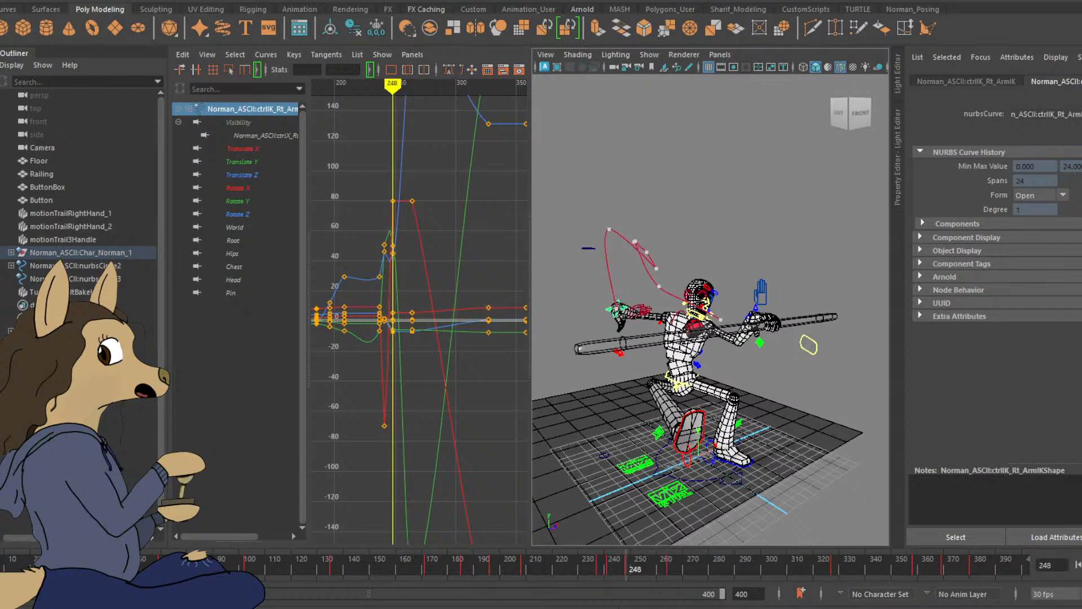
scroll(420, 320, up, 5)
alt+middle_drag(420, 320, 455, 255)
scroll(455, 255, down, 5)
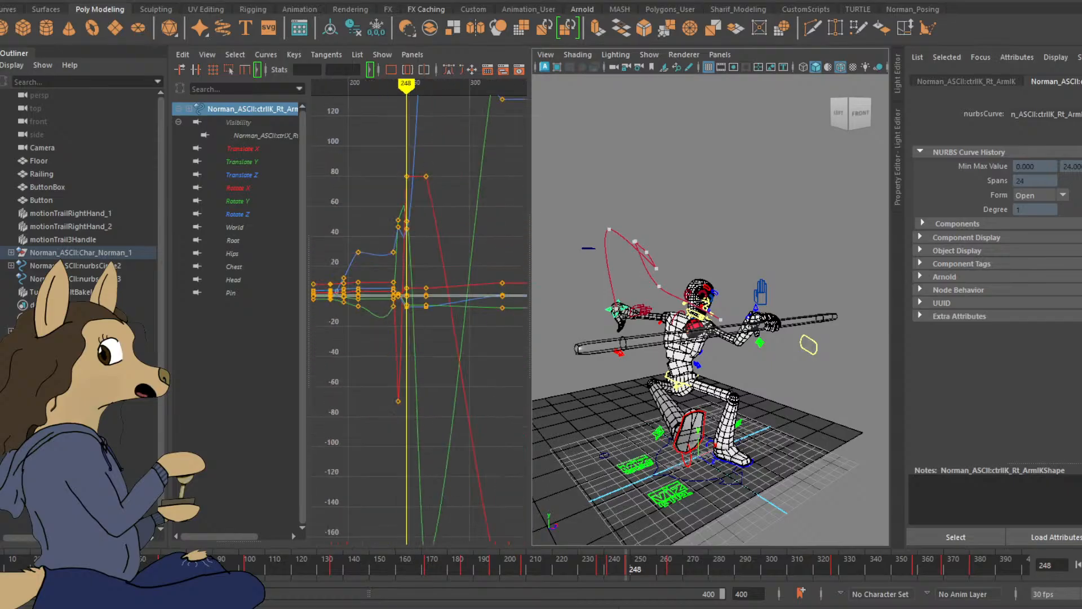
scroll(432, 314, up, 3)
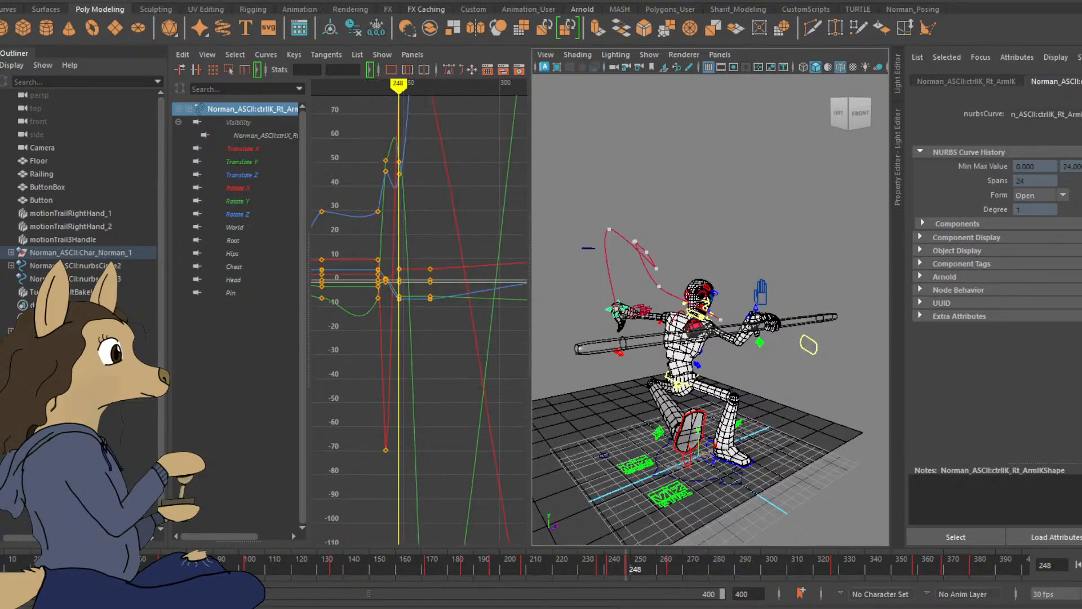
key(space)
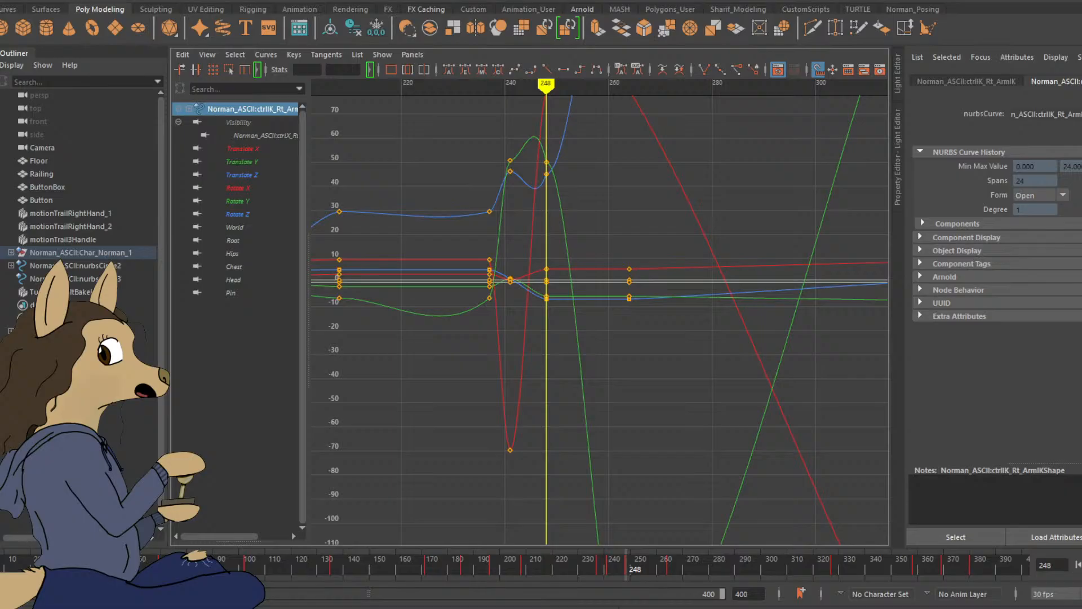
Step: Select the right arm IK control's Rotate Y curve in the Graph Editor
scroll(600, 319, down, 10)
scroll(600, 319, up, 6)
alt+middle_drag(600, 320, 558, 360)
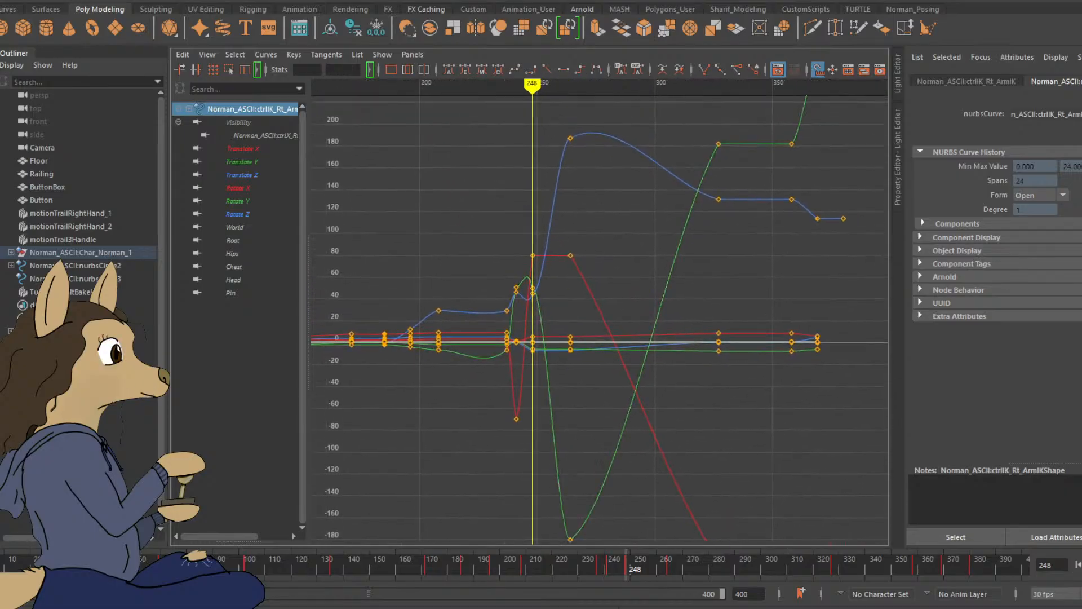
drag(577, 383, 529, 200)
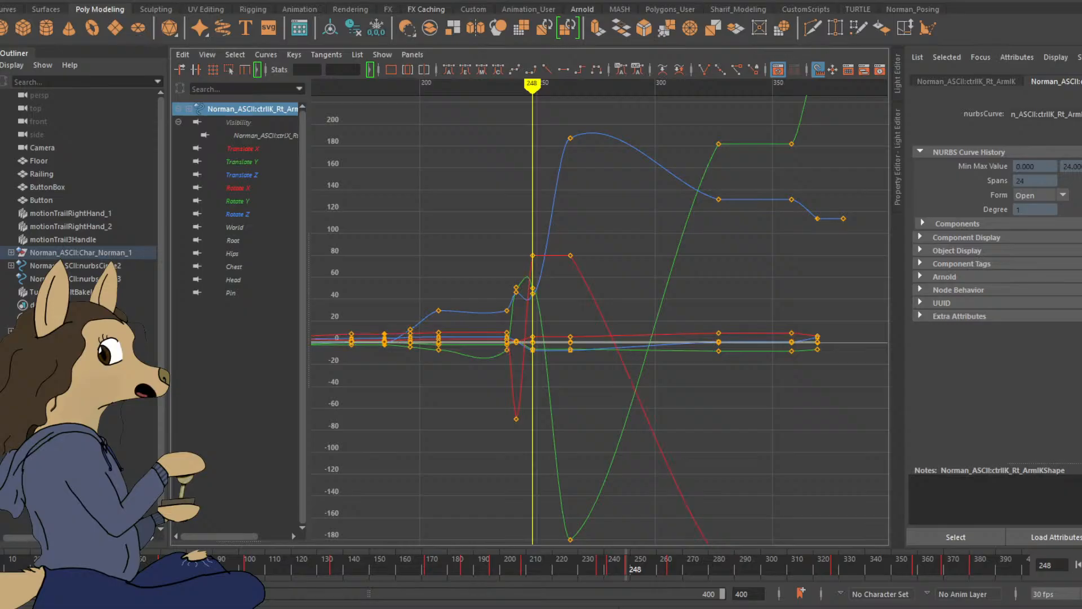
click(643, 366)
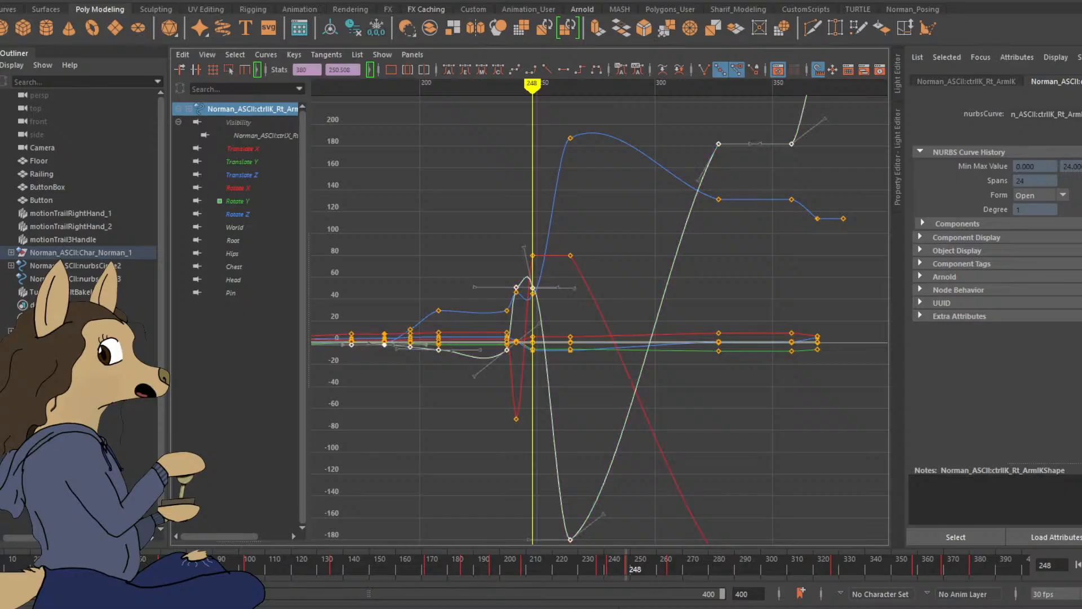
Step: Examine the right arm IK keys and tangents at frames 248 and 264 against the key at frame 241
click(677, 384)
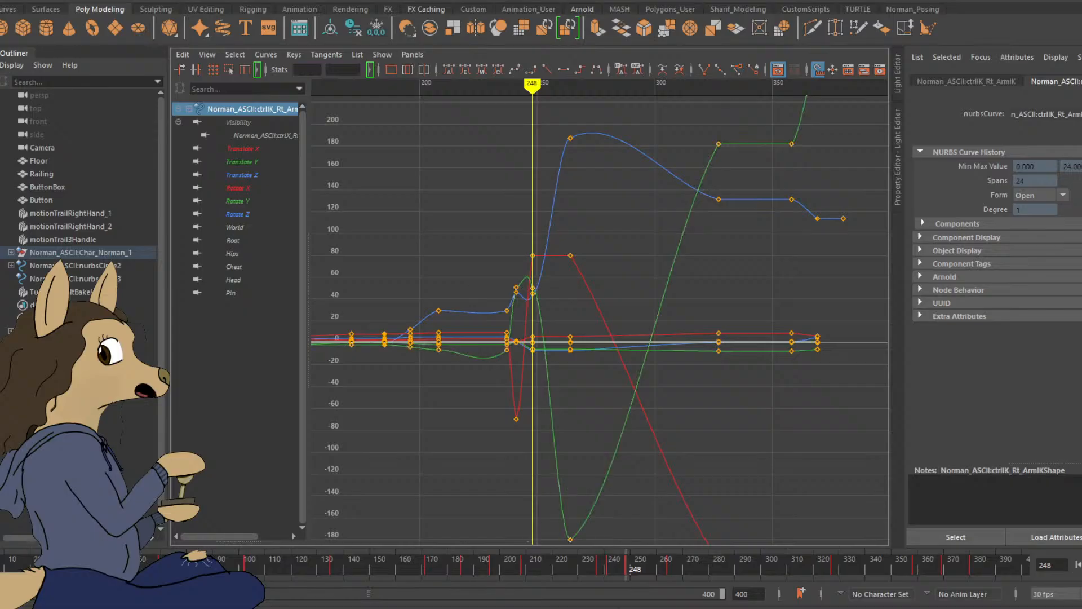
drag(578, 372, 527, 119)
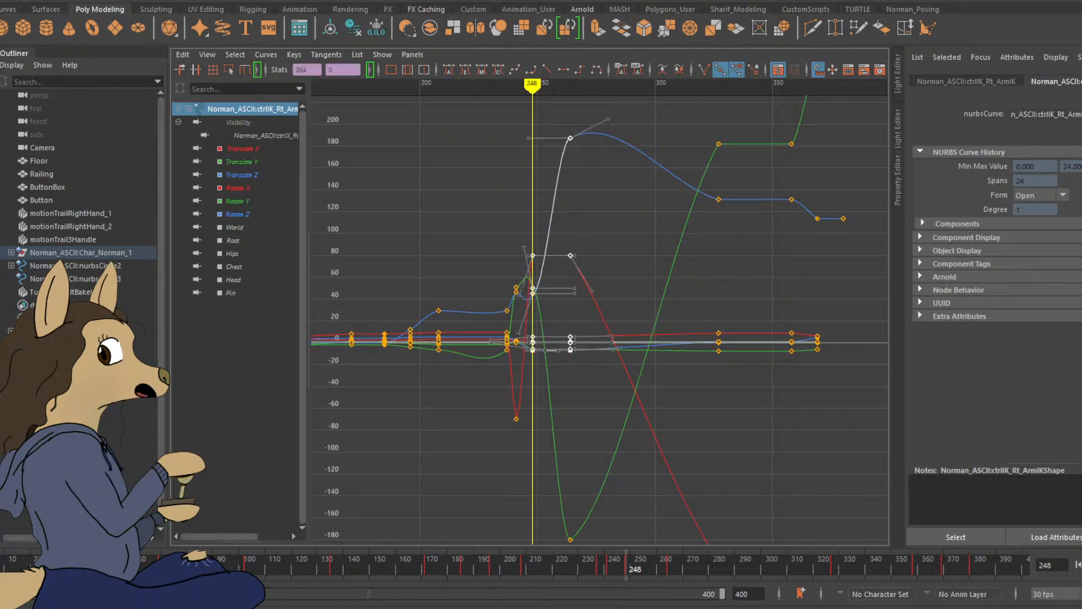
drag(564, 368, 544, 179)
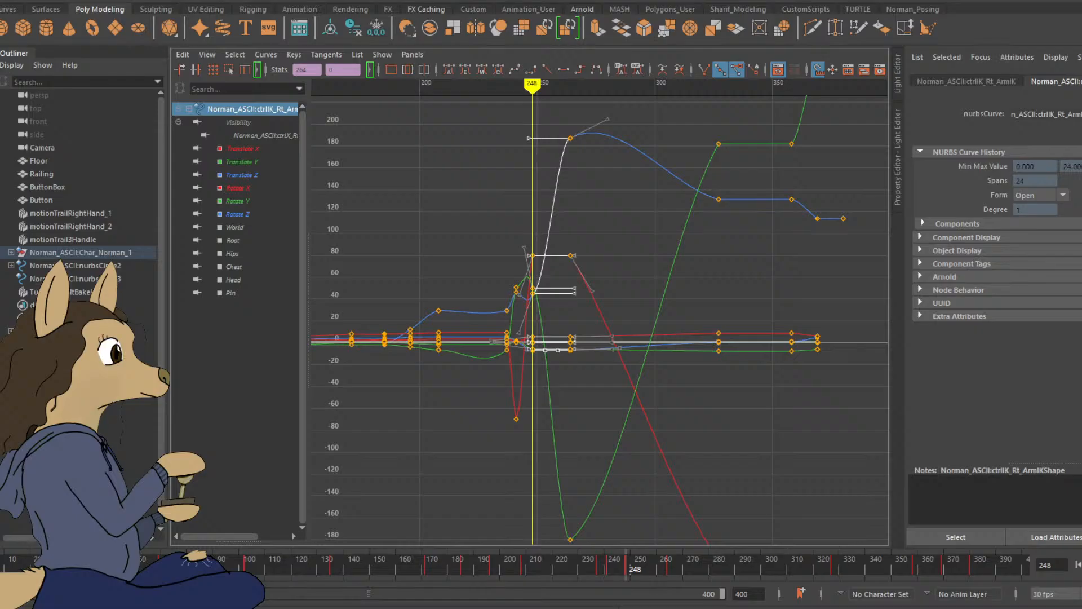
key(comma)
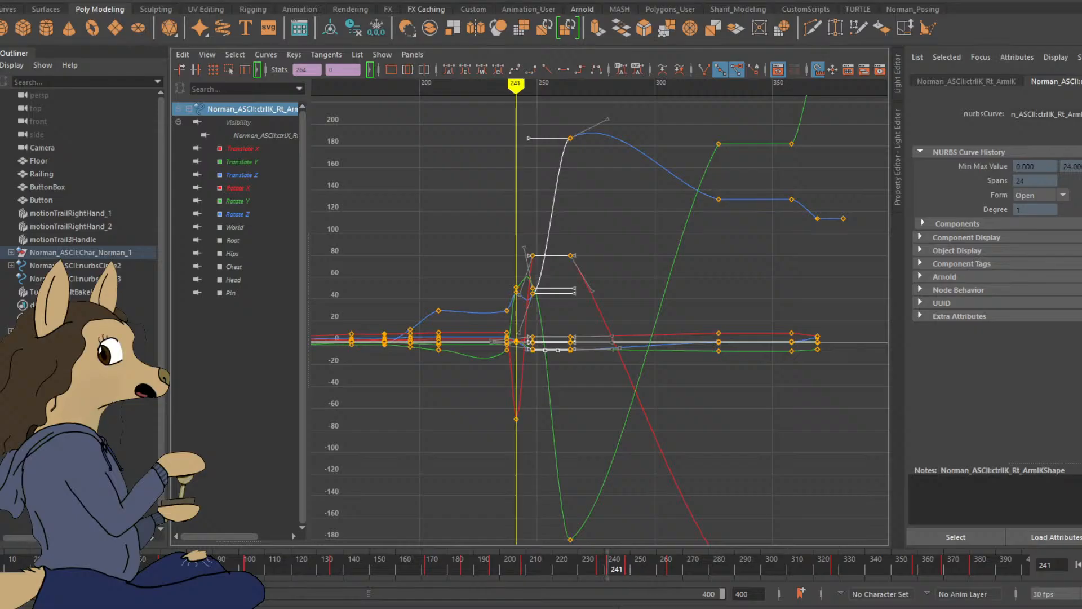
click(609, 225)
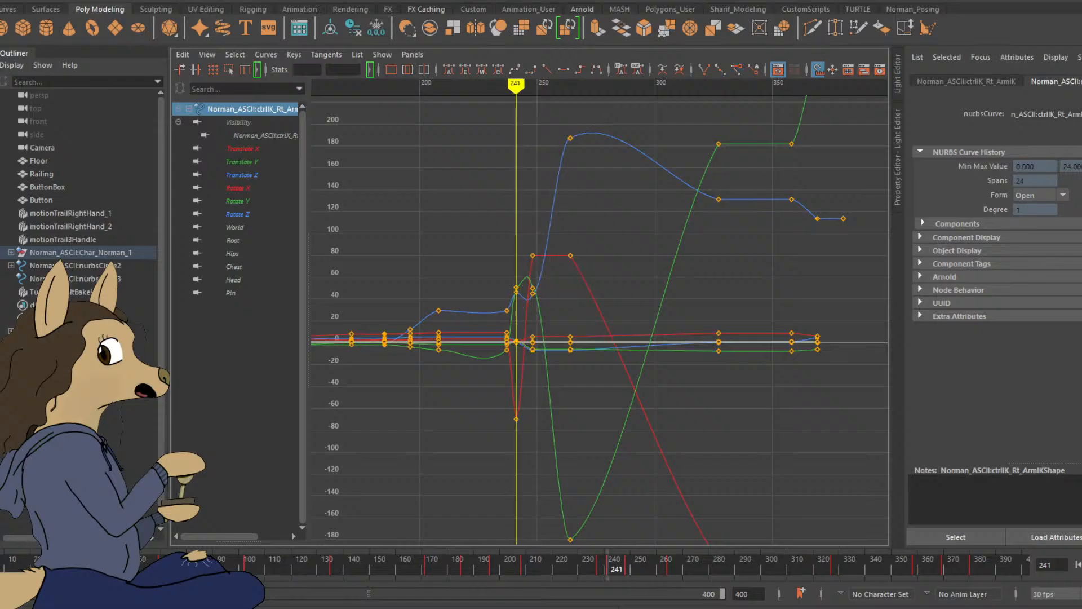
Step: Copy the right arm IK control's key values from frame 248 and paste them onto its key at frame 264
key(period)
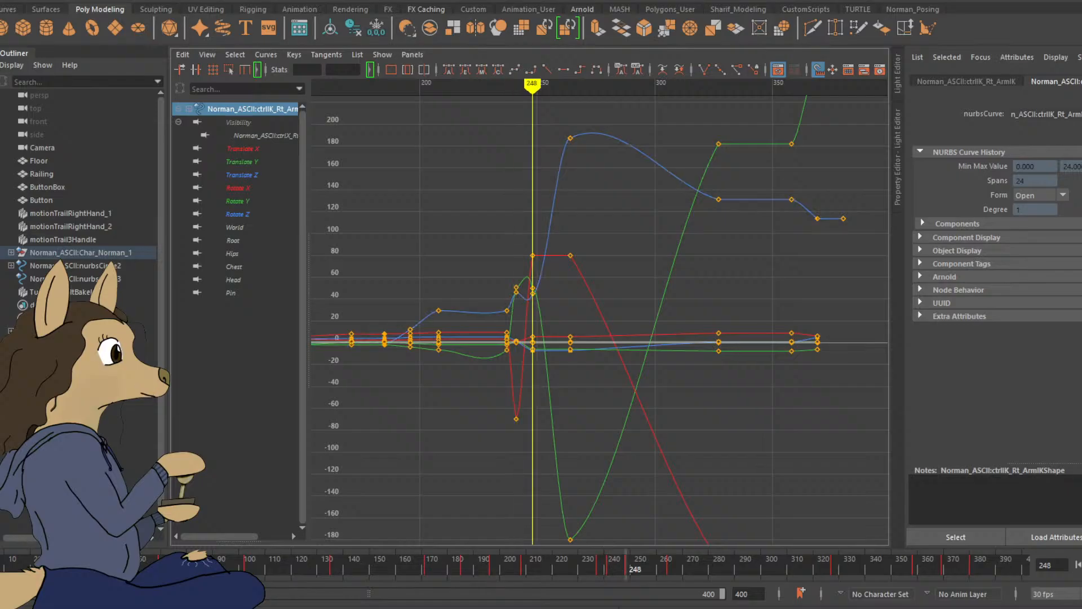
key(period)
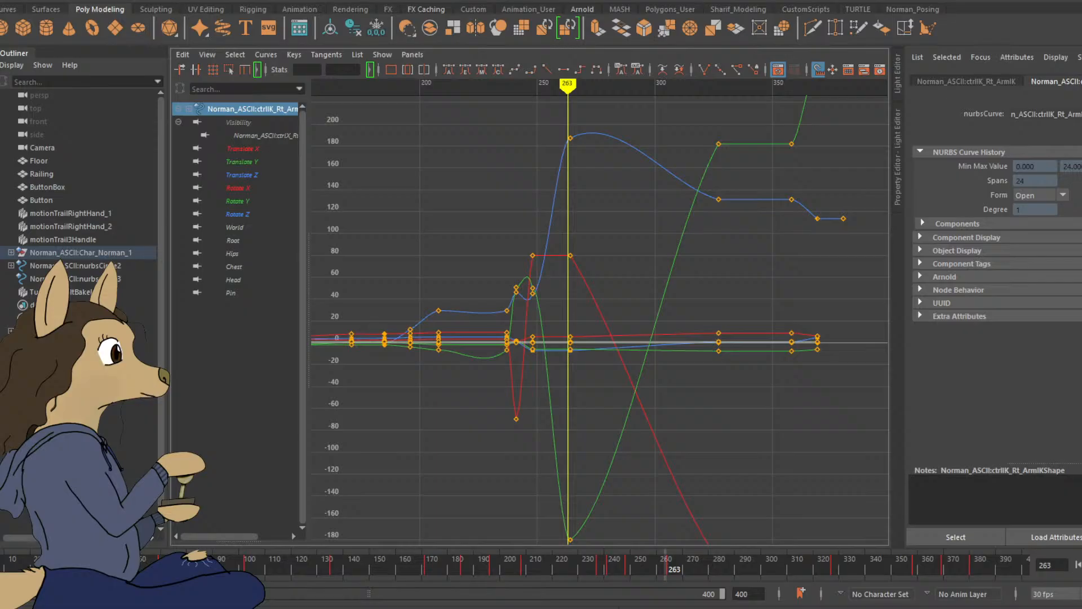
key(comma)
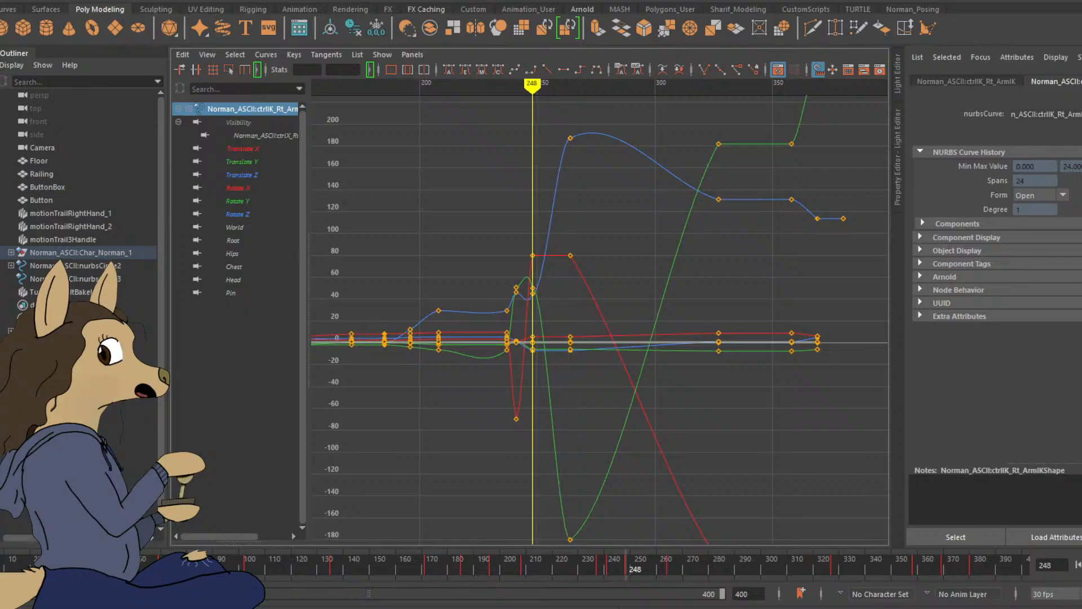
key(period)
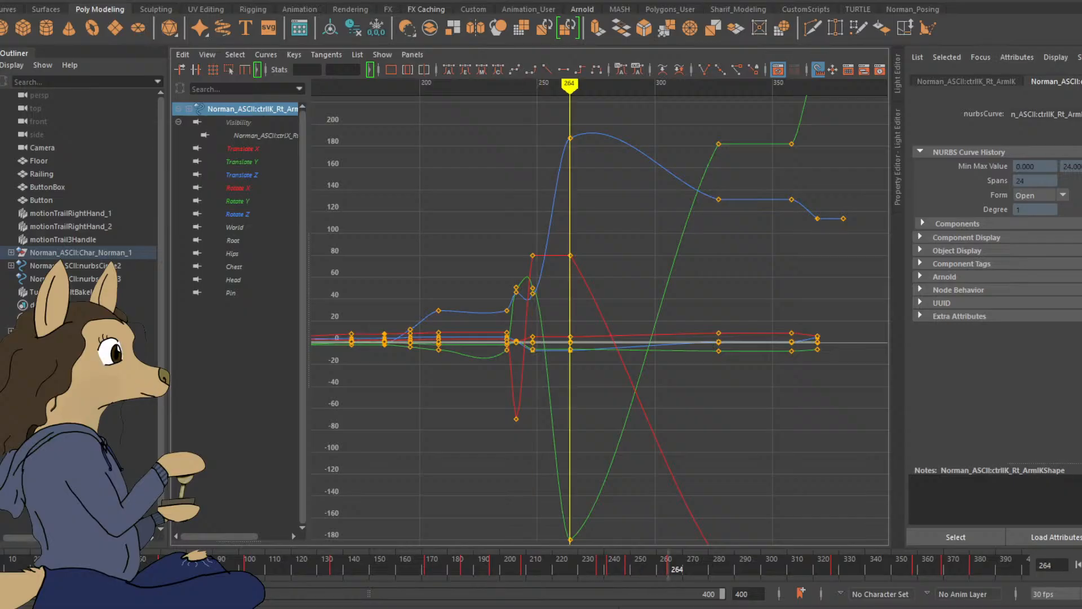
key(ctrl+v)
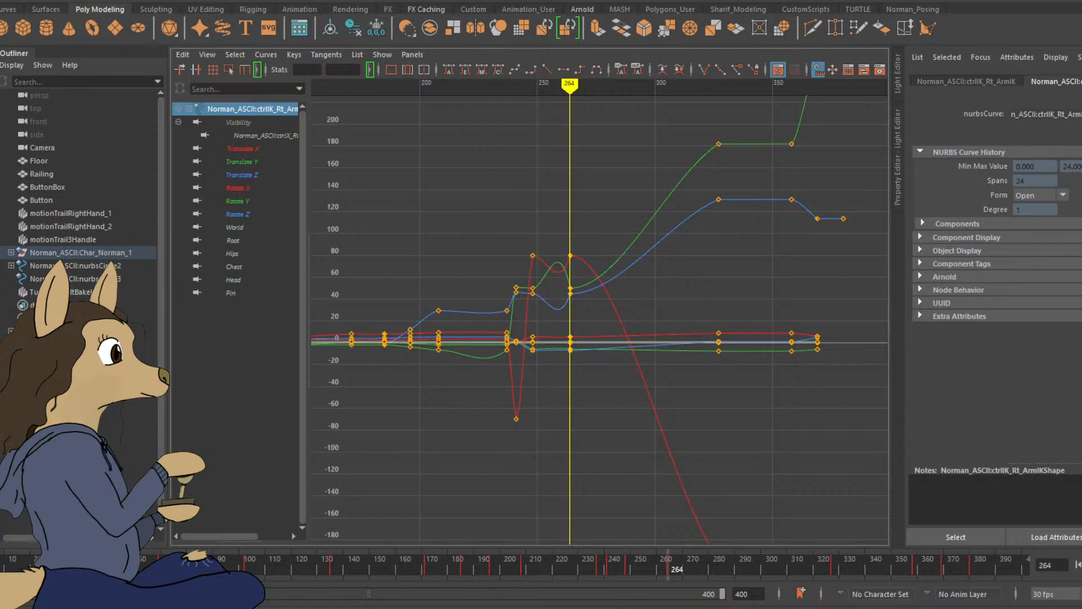
Step: Restore the perspective view beside the Graph Editor, frame the right arm IK control, and set the current time to frame 248
key(space)
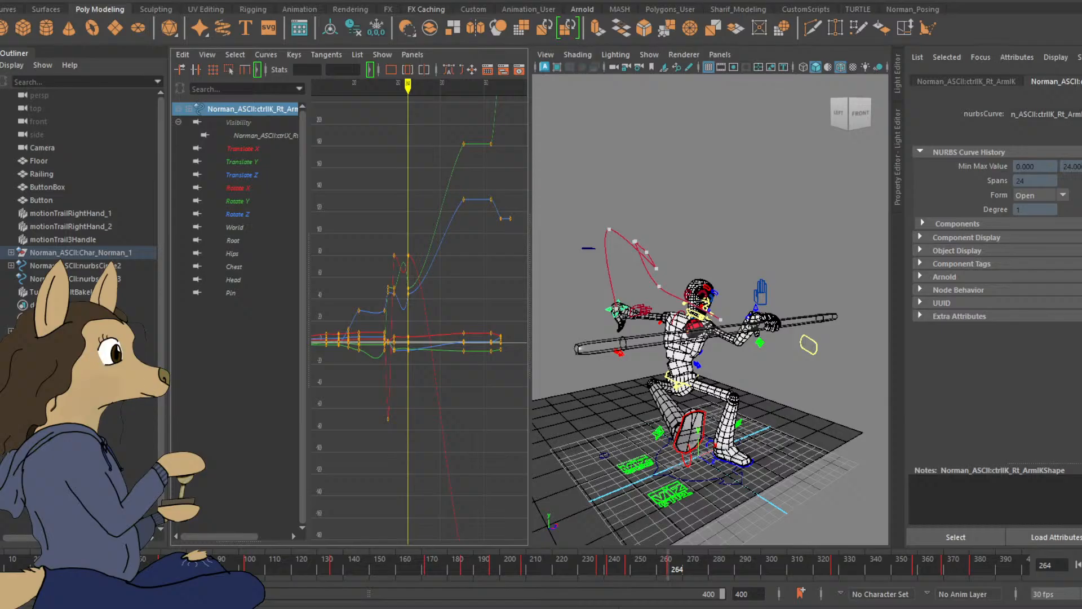
key(f)
alt+middle_drag(694, 311, 743, 318)
drag(669, 567, 625, 566)
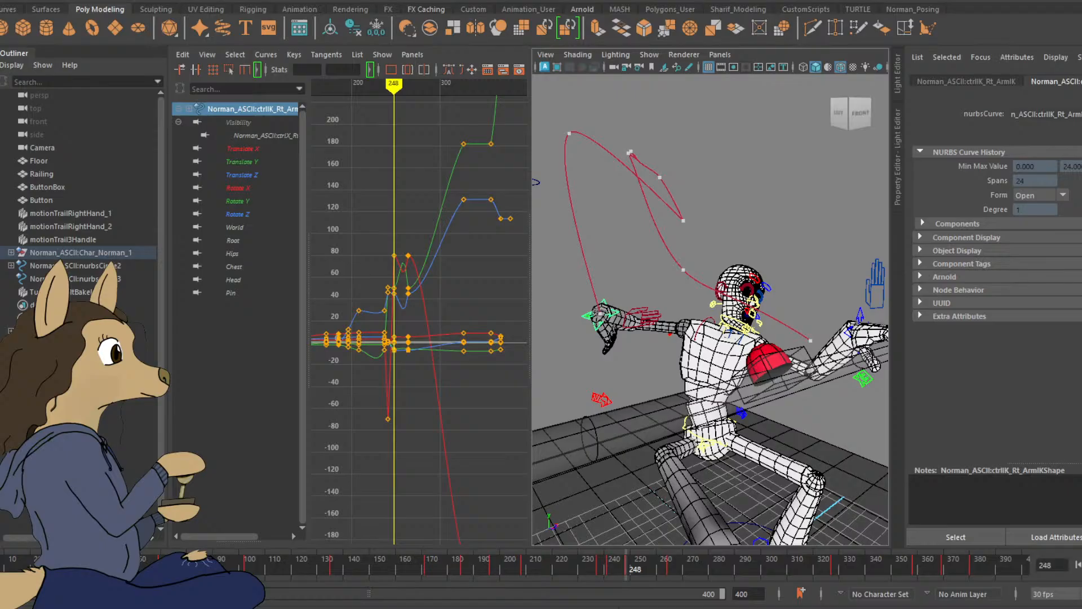
Step: Rotate the right hand at the wrist at frame 248 so it bends upward and back from the forearm
key(e)
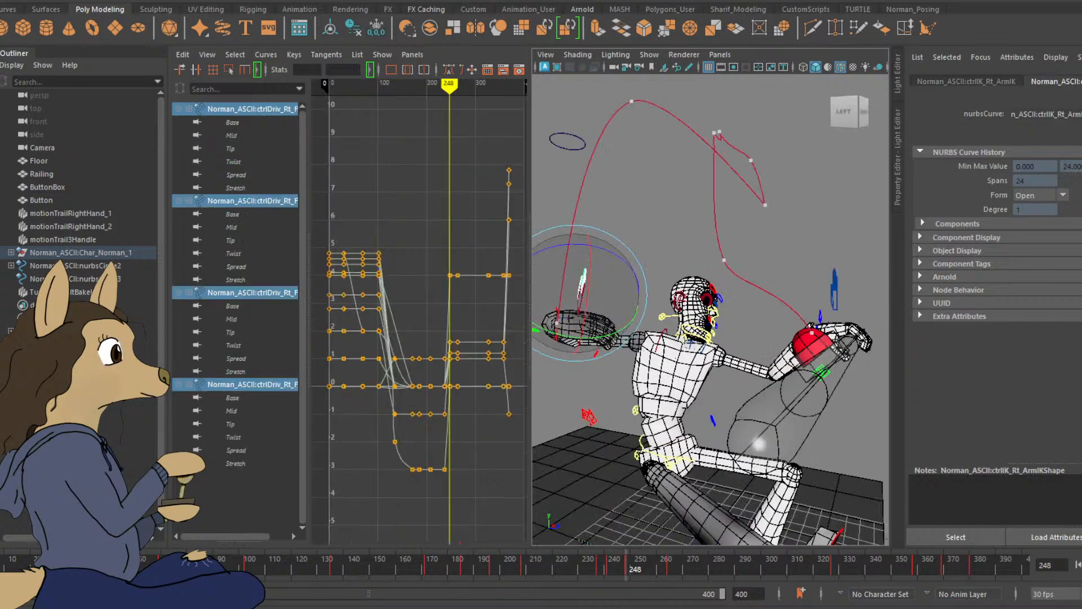
alt+middle_drag(699, 316, 758, 322)
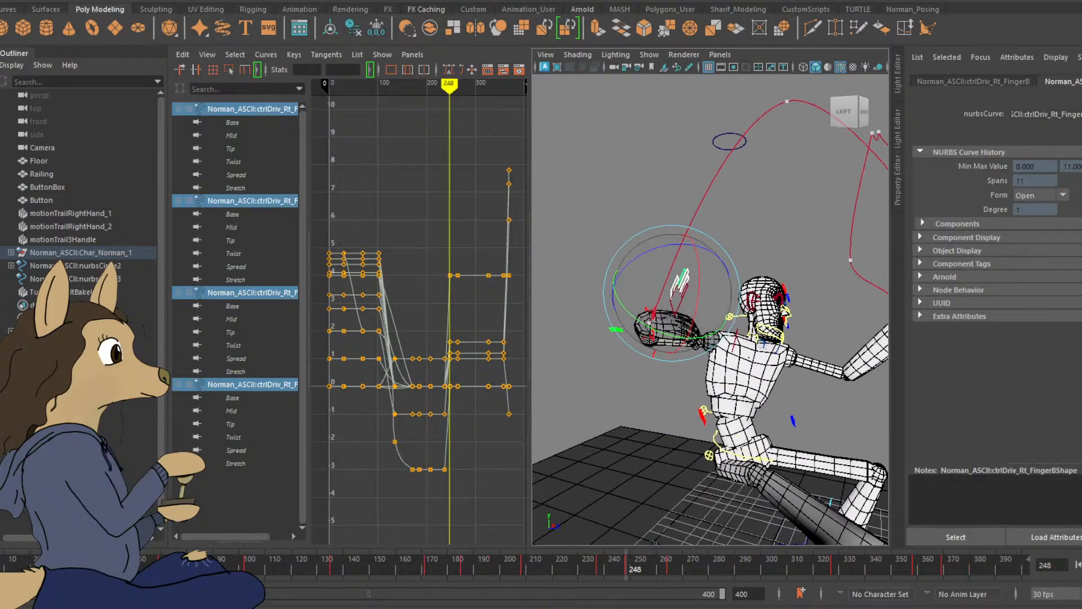
key(alt+d)
click(681, 288)
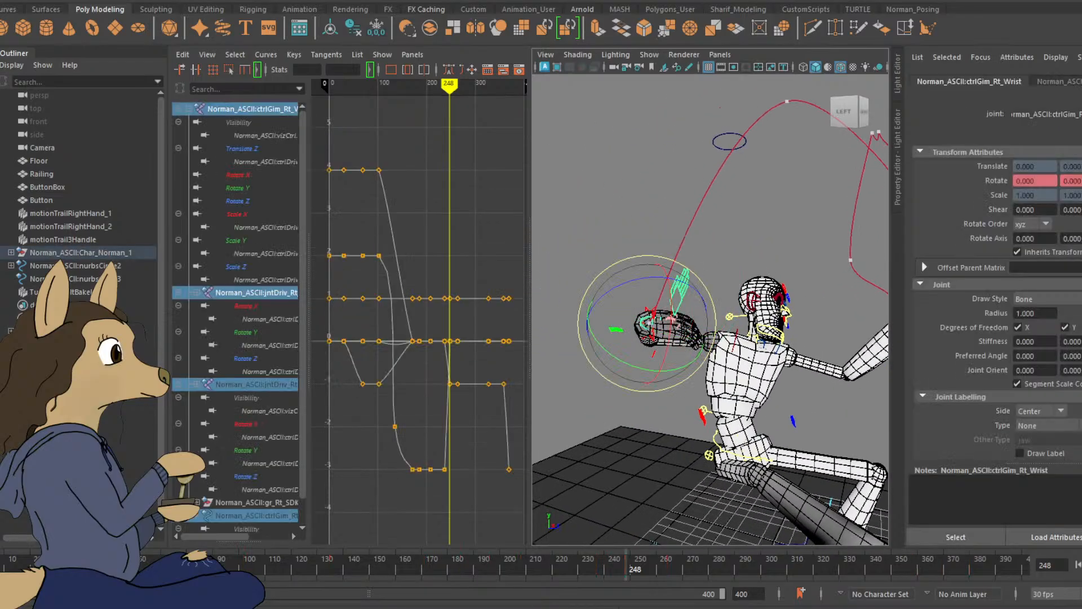
drag(656, 277, 608, 292)
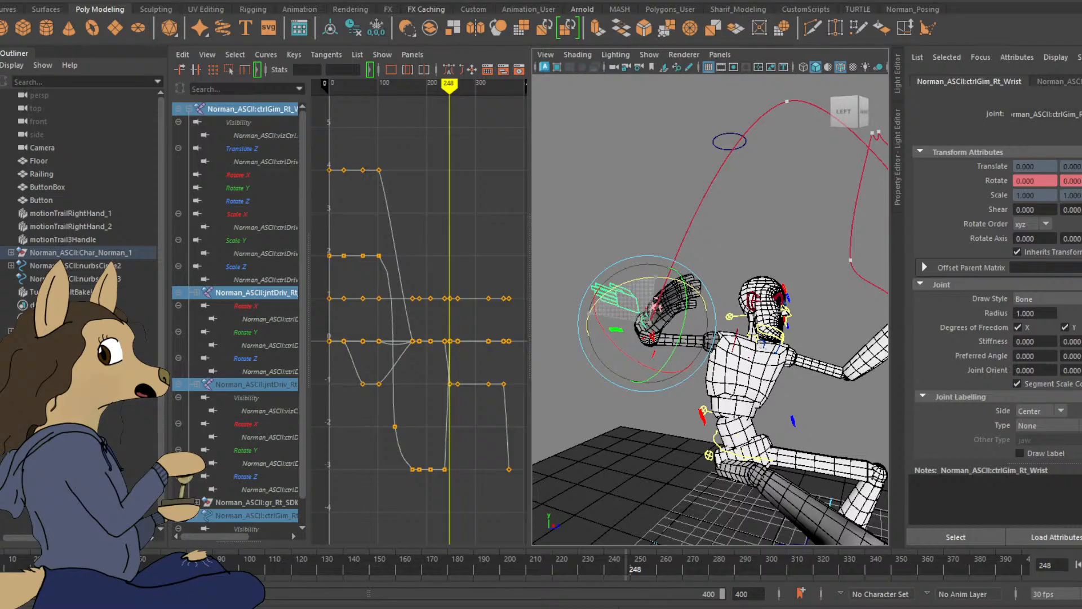
click(619, 293)
mouse_move(624, 354)
mouse_down()
mouse_move(642, 365)
mouse_move(624, 351)
mouse_up()
click(643, 266)
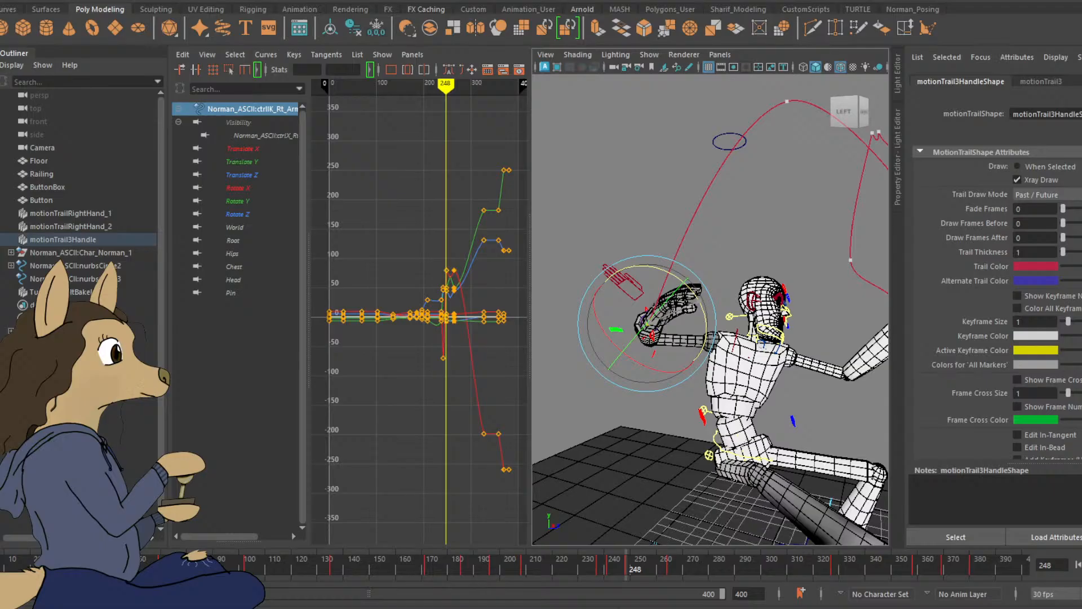
Step: Lower the right arm IK control at frame 248 so the arm angles down beside the torso
alt+drag(857, 451, 744, 508)
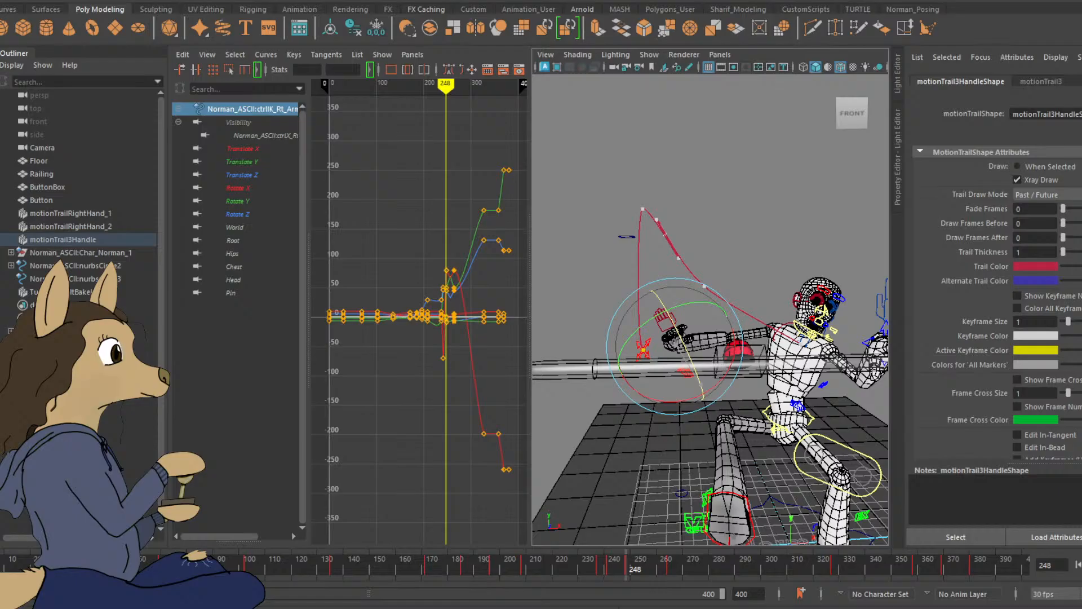
drag(643, 351, 642, 350)
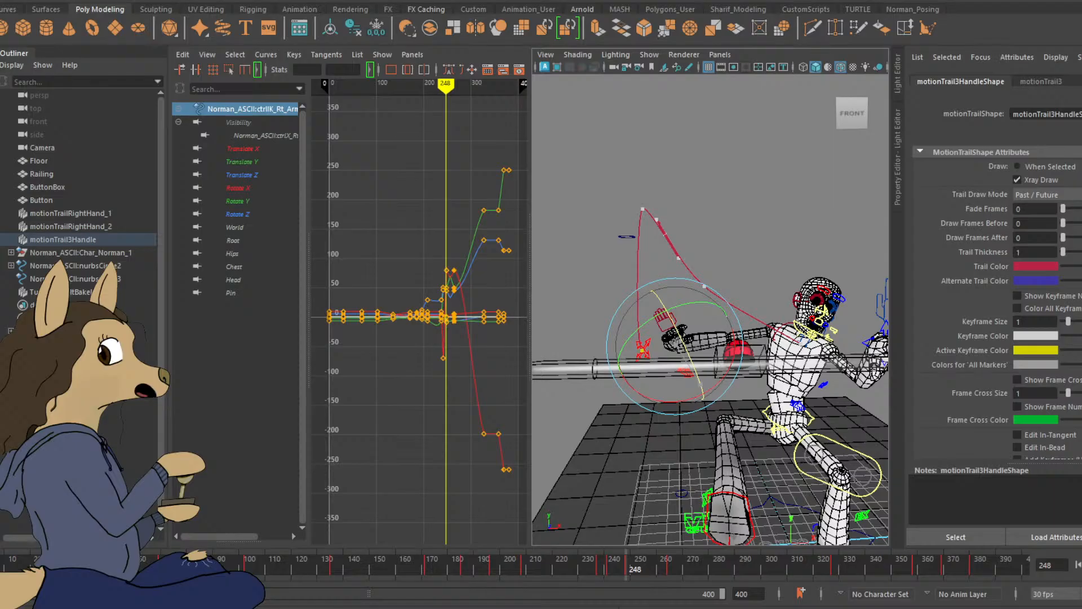
key(ctrl+z)
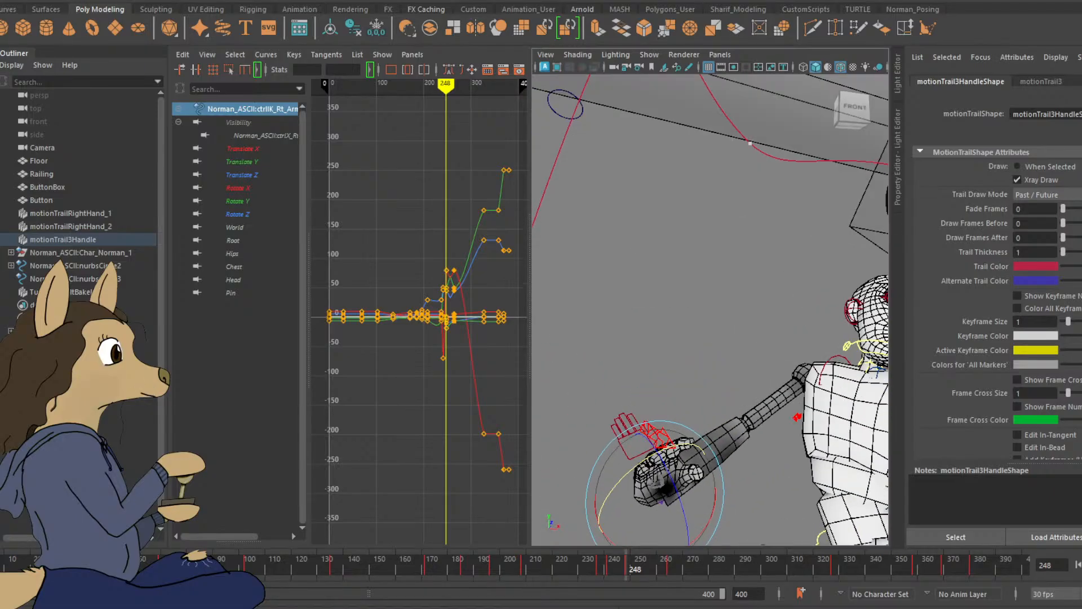
alt+drag(676, 316, 762, 318)
scroll(711, 310, down, 5)
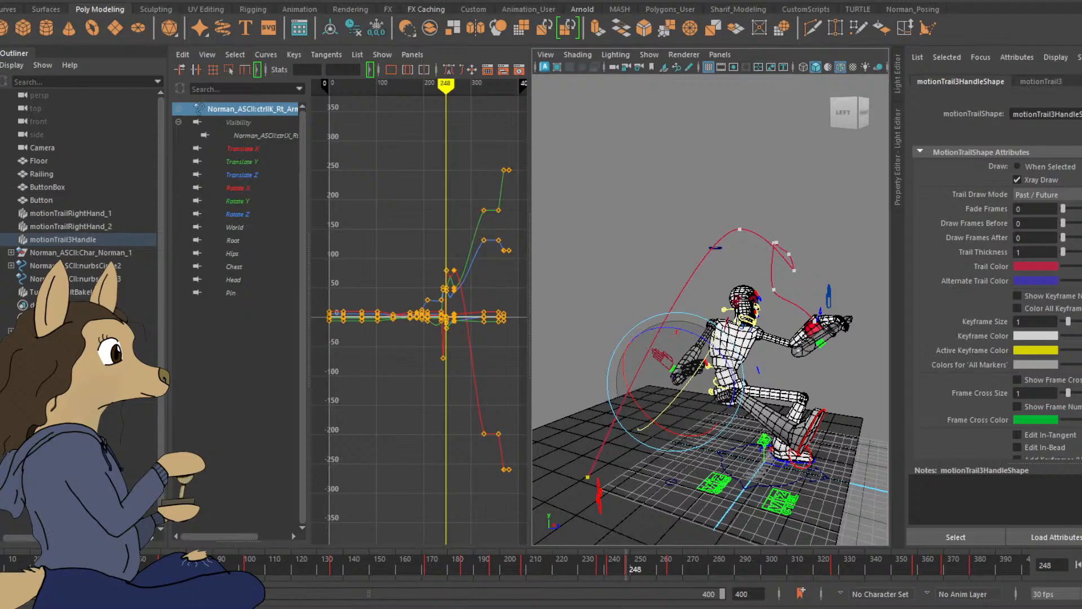
Step: Move the right arm IK control further down and inward at frame 248, placing the hand close to the hip
click(724, 359)
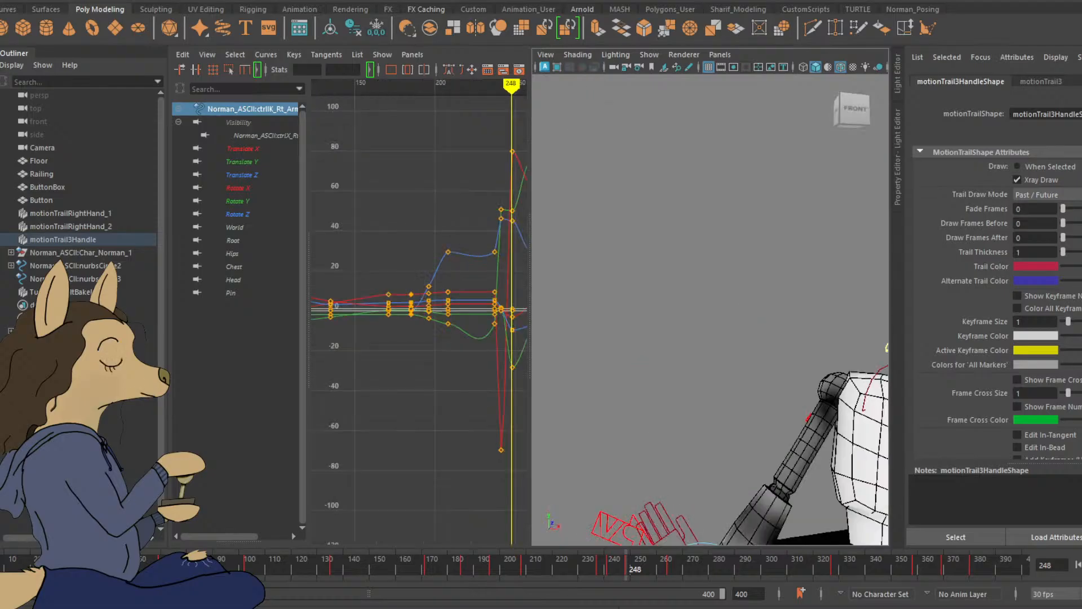
alt+drag(710, 338, 733, 299)
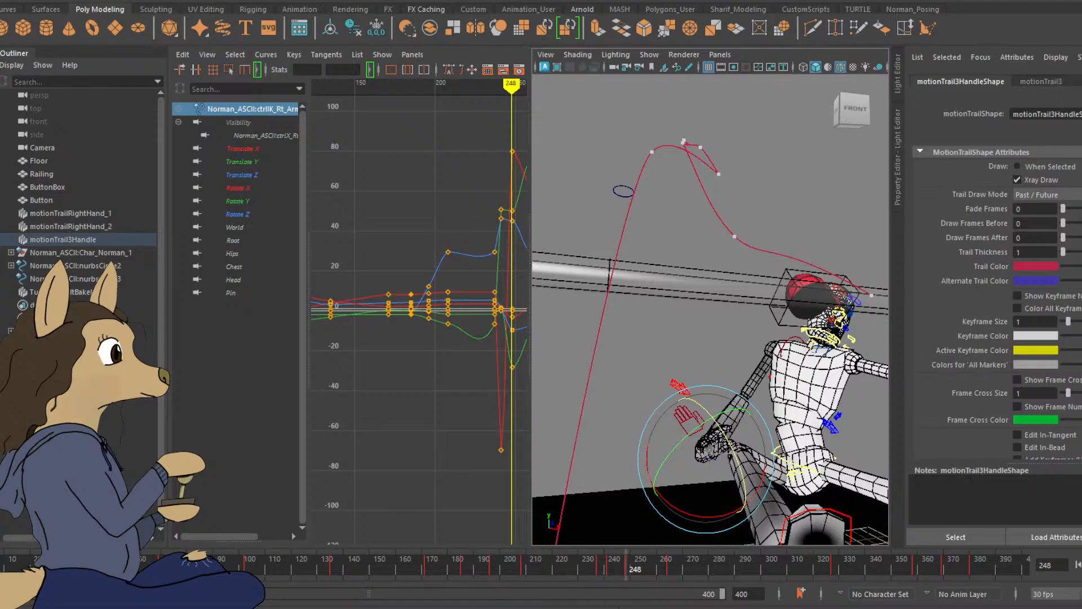
key(ctrl+z)
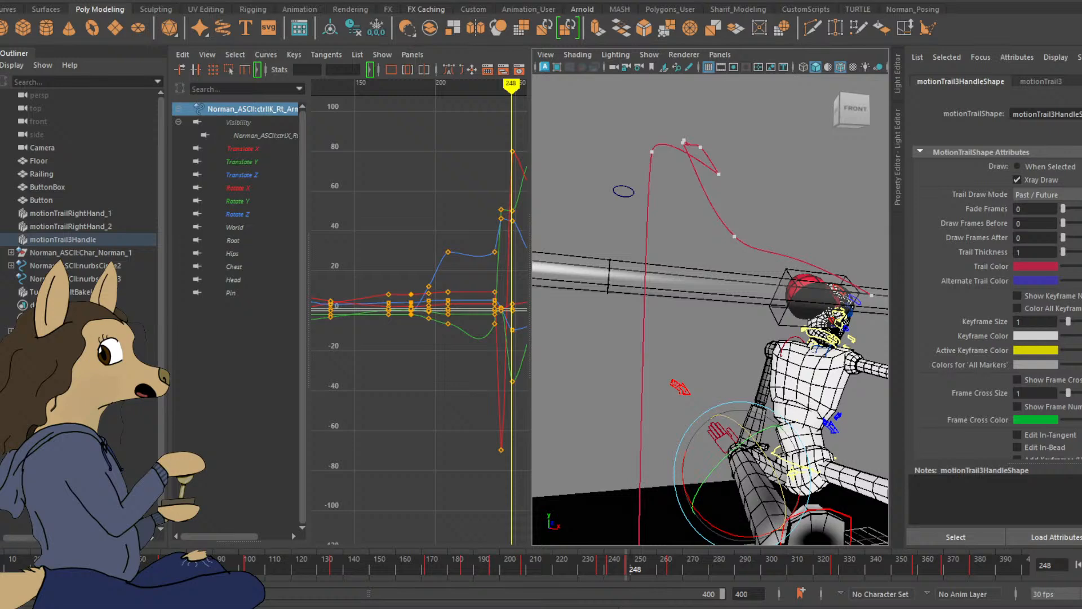
alt+drag(716, 366, 863, 304)
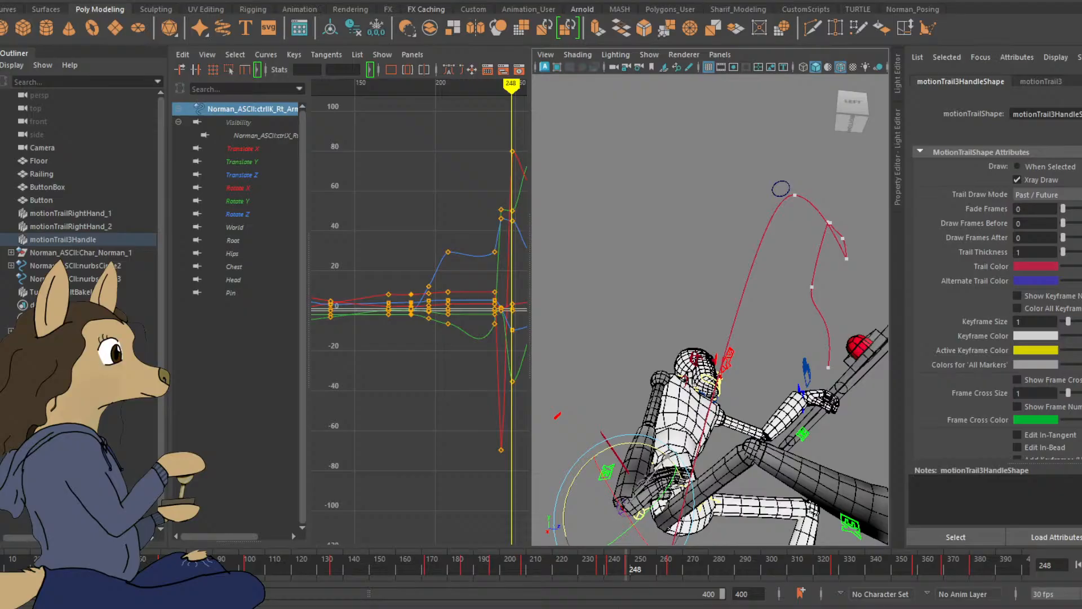
key(ctrl+z)
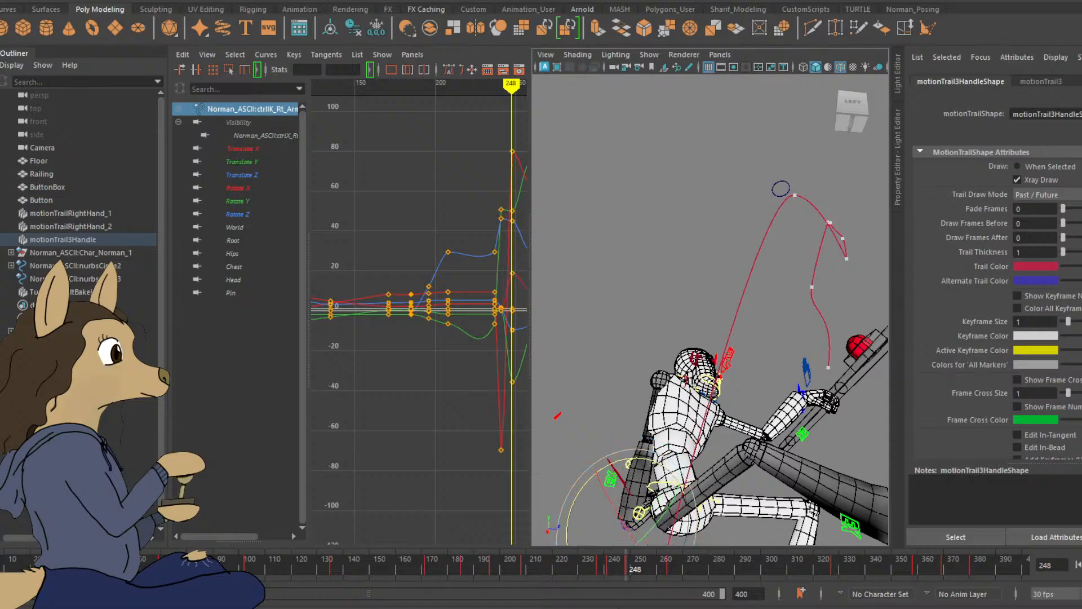